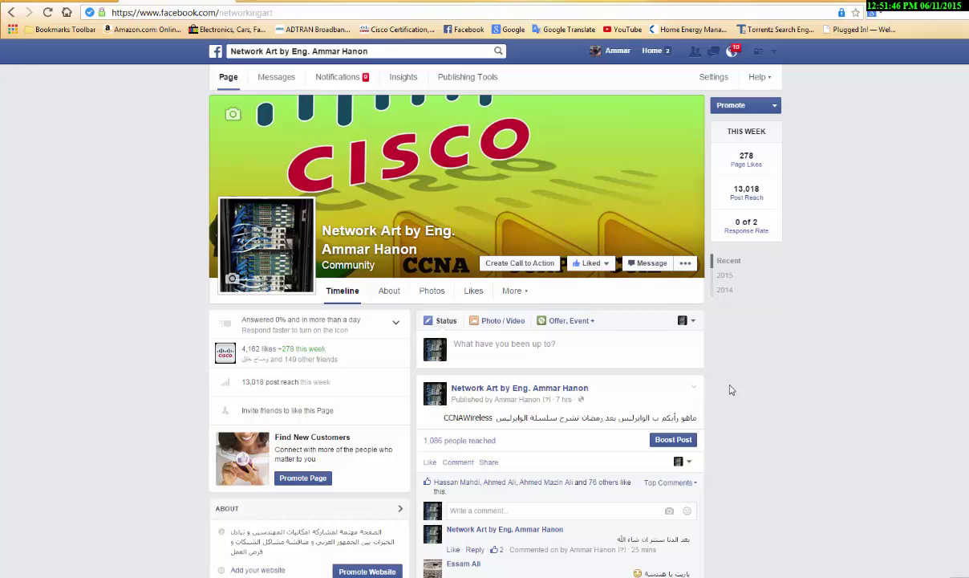
- Switch to the ICND1 PDF and examine its table of contents and the Chapter 1 TCP/IP and OSI slides
{"action": "key", "text": "alt+Tab"}
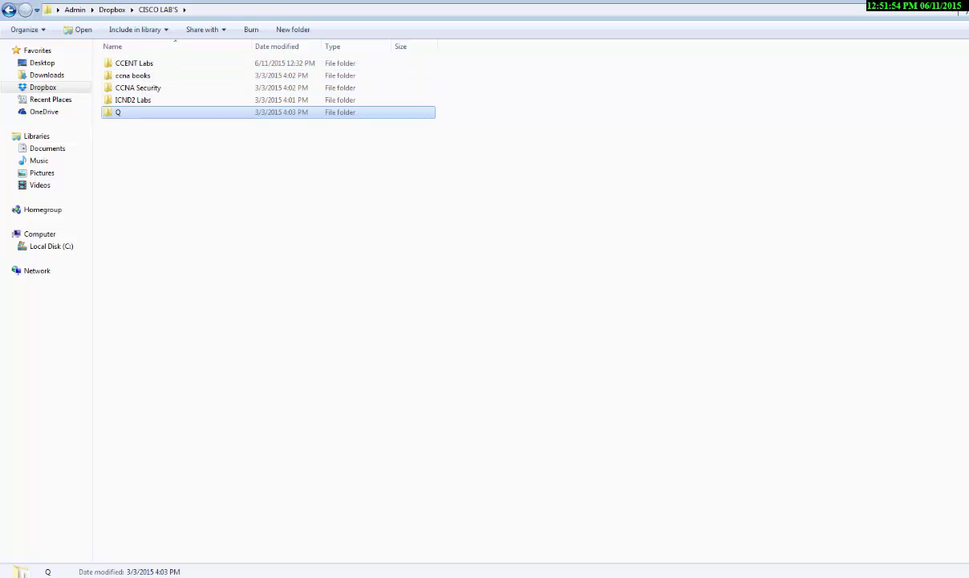
{"action": "key", "text": "alt+Tab"}
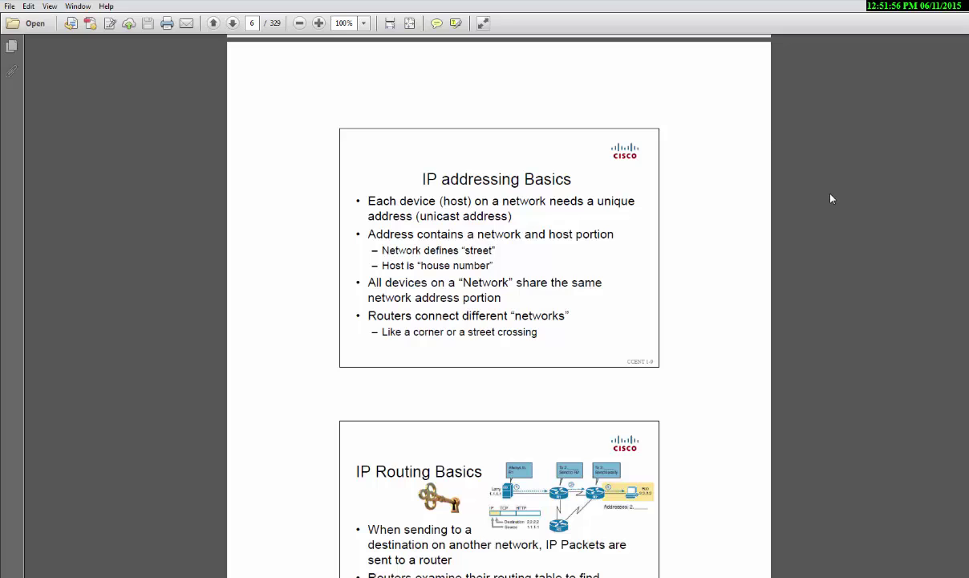
{"action": "key", "text": "Home"}
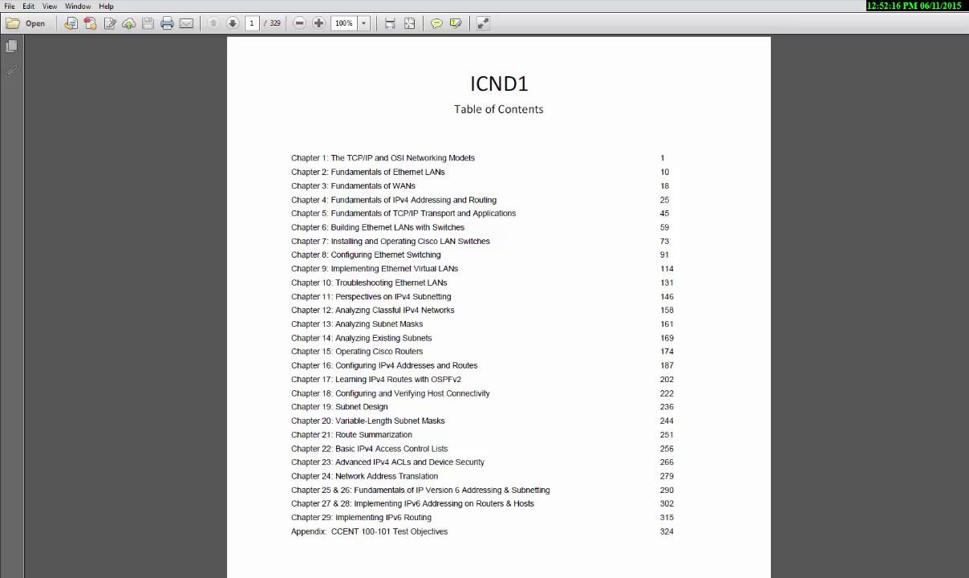
{"action": "scroll", "coordinate": [498, 305], "scroll_direction": "down", "scroll_amount": 3}
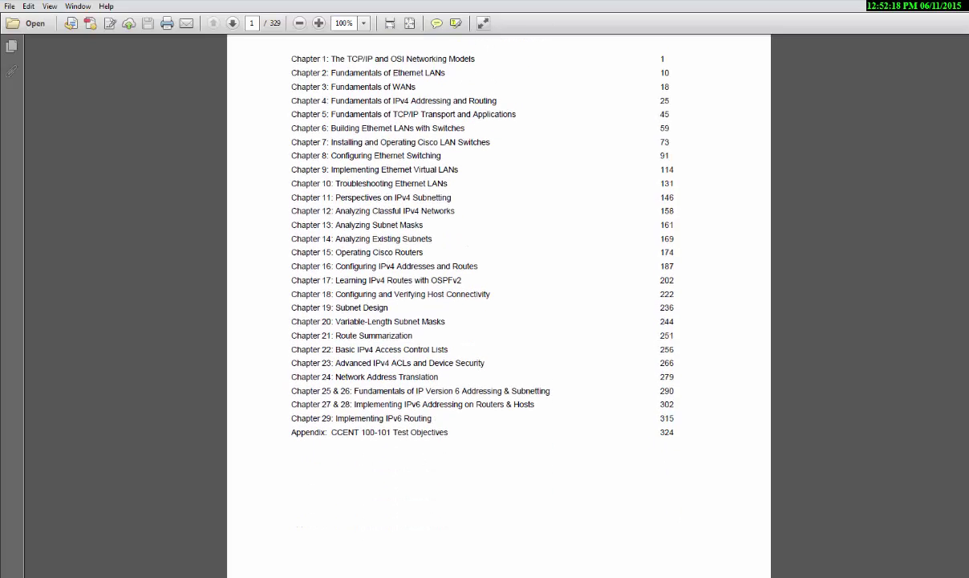
{"action": "scroll", "coordinate": [498, 305], "scroll_direction": "down", "scroll_amount": 15}
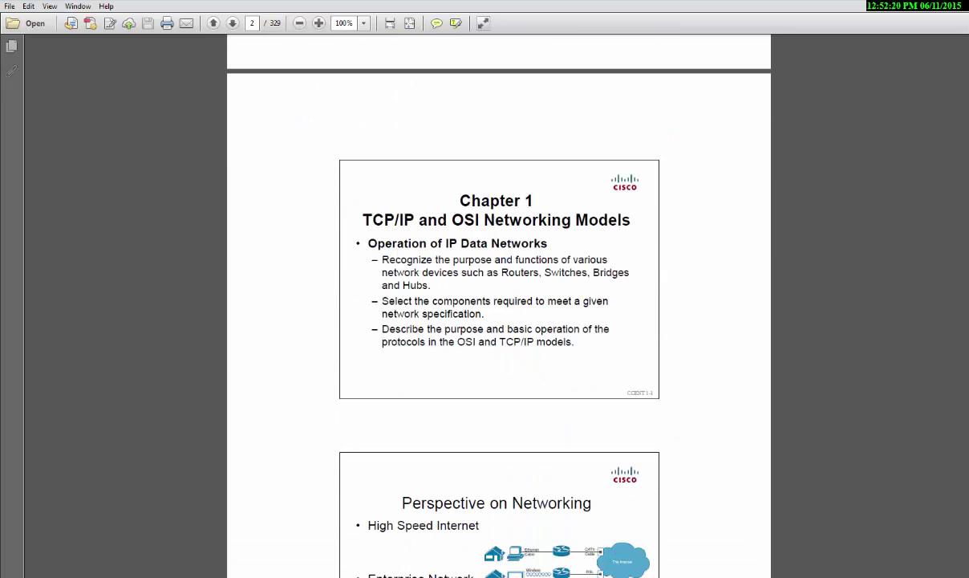
{"action": "scroll", "coordinate": [498, 305], "scroll_direction": "down", "scroll_amount": 3}
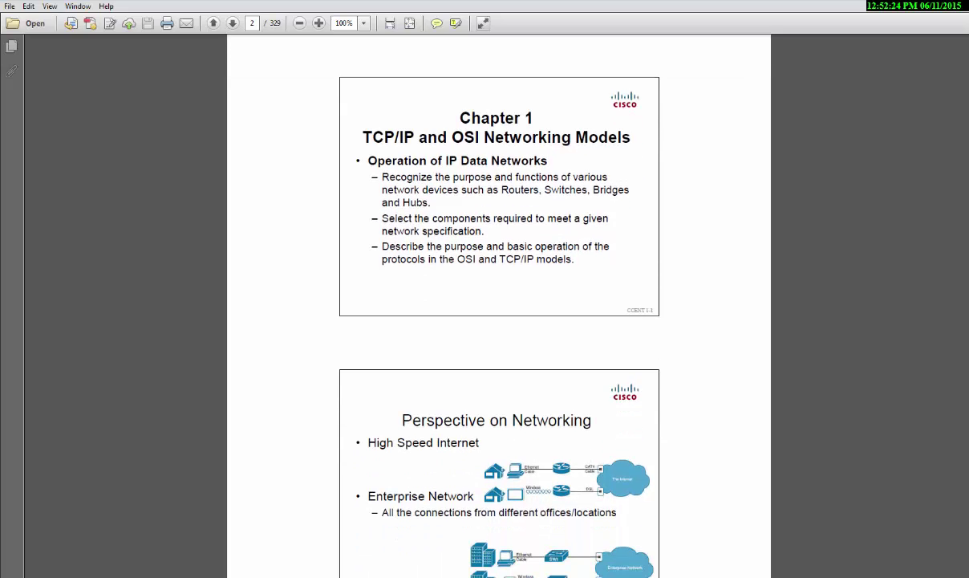
{"action": "scroll", "coordinate": [498, 305], "scroll_direction": "down", "scroll_amount": 2}
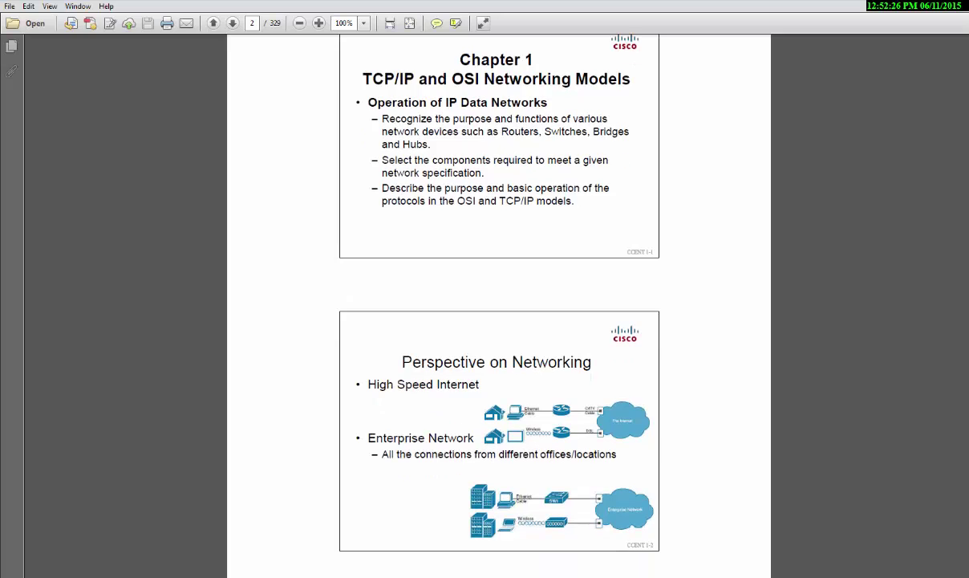
{"action": "scroll", "coordinate": [498, 305], "scroll_direction": "down", "scroll_amount": 7}
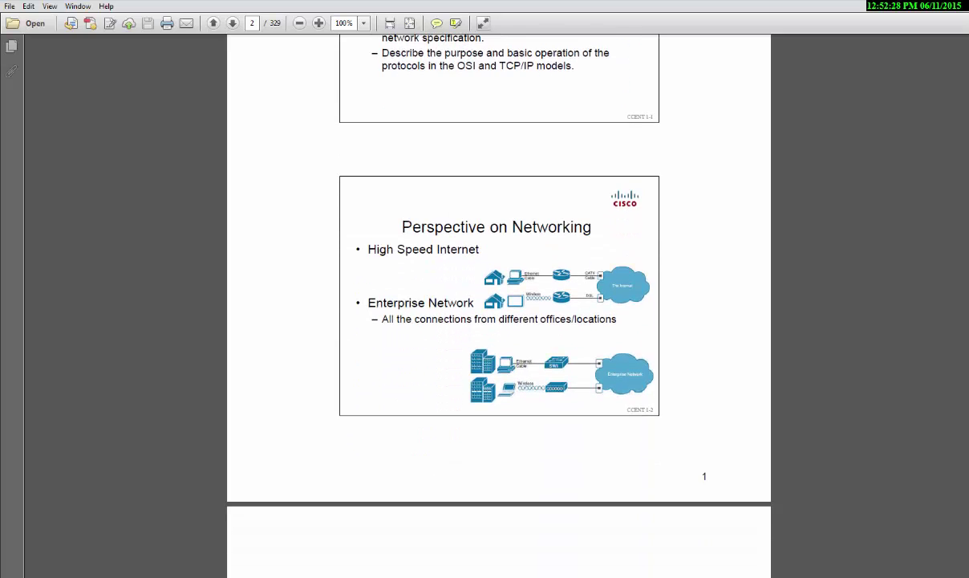
{"action": "scroll", "coordinate": [498, 305], "scroll_direction": "down", "scroll_amount": 12}
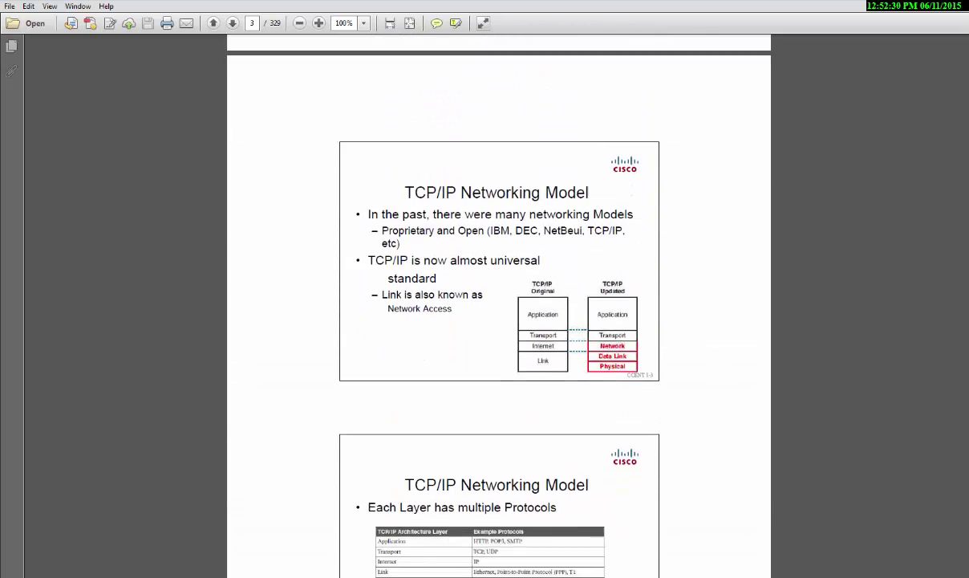
{"action": "scroll", "coordinate": [498, 304], "scroll_direction": "down", "scroll_amount": 14}
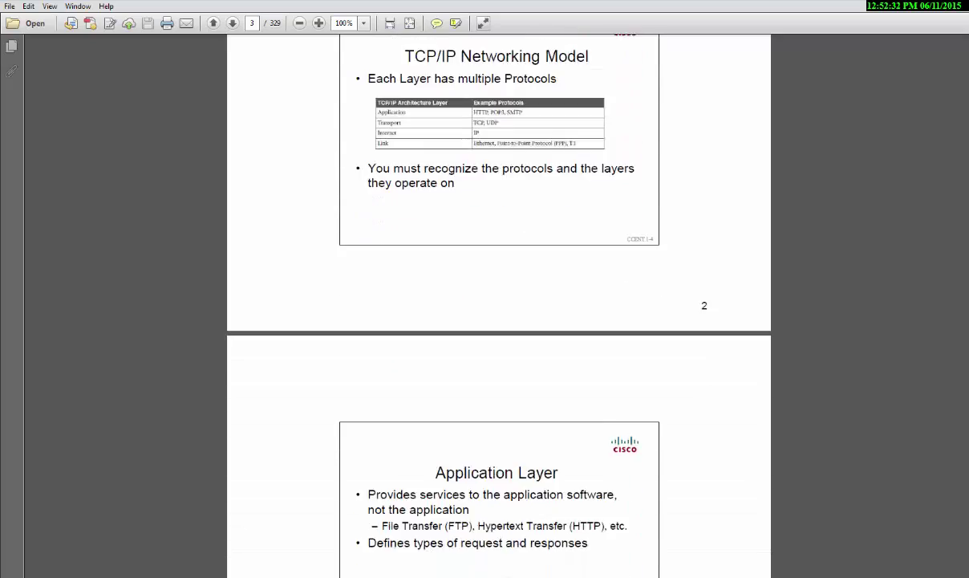
{"action": "scroll", "coordinate": [499, 305], "scroll_direction": "down", "scroll_amount": 15}
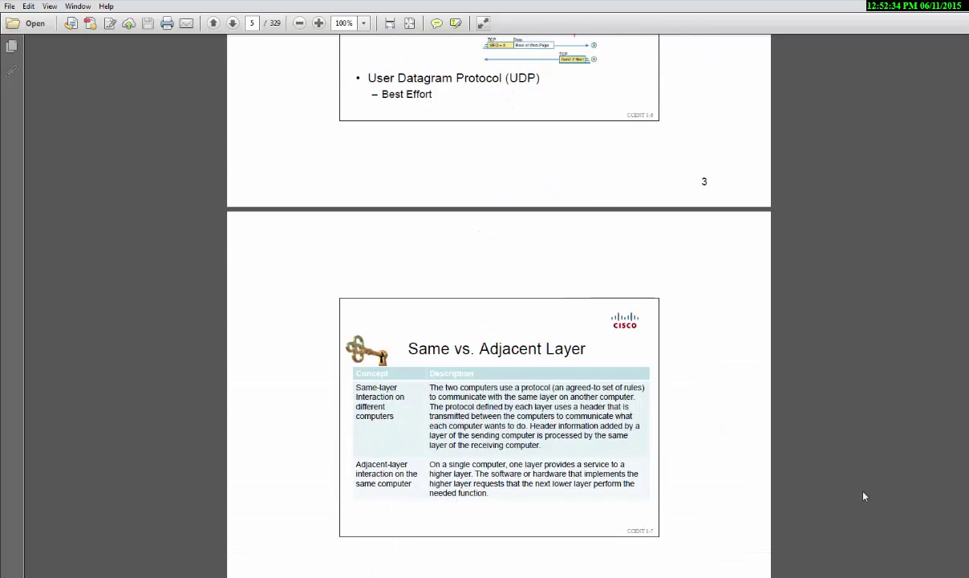
- Switch to Windows Explorer and open the CCENT Labs folder inside CISCO LAB'S to view its lab files
{"action": "mouse_move", "coordinate": [269, 577]}
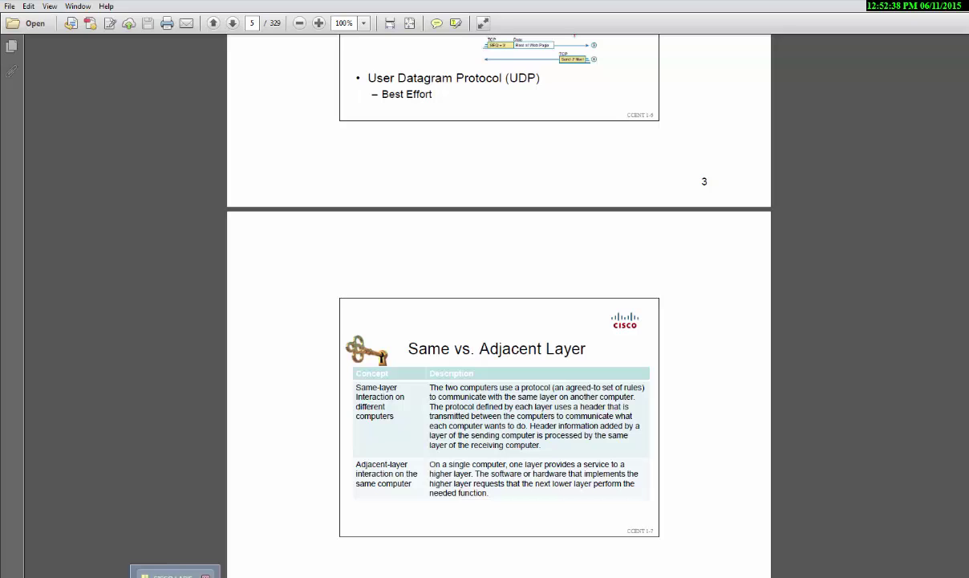
{"action": "left_click", "coordinate": [173, 571]}
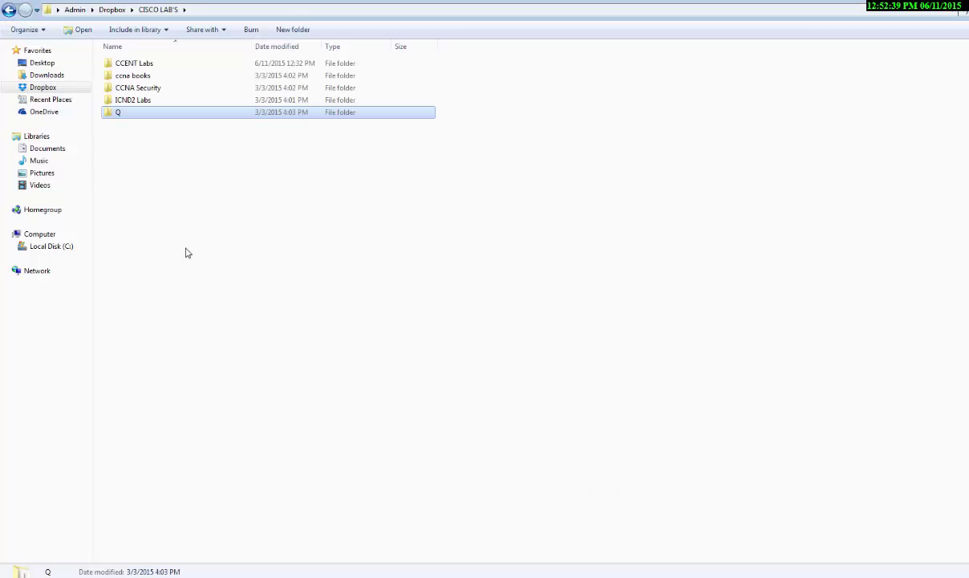
{"action": "double_click", "coordinate": [138, 66]}
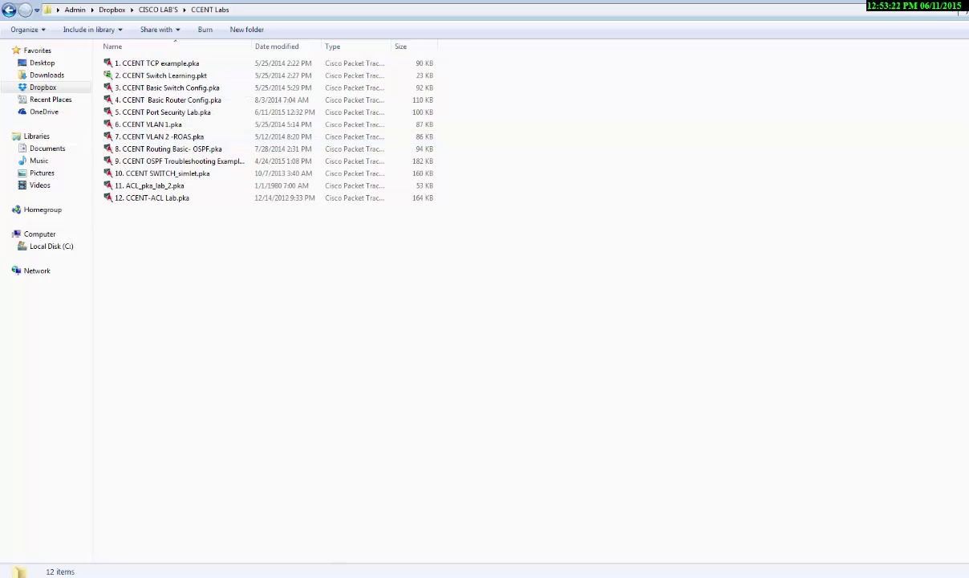
- Switch to Packet Tracer and move the OSPF instruction note slightly lower, beside the R2 router
{"action": "key", "text": "alt+Tab"}
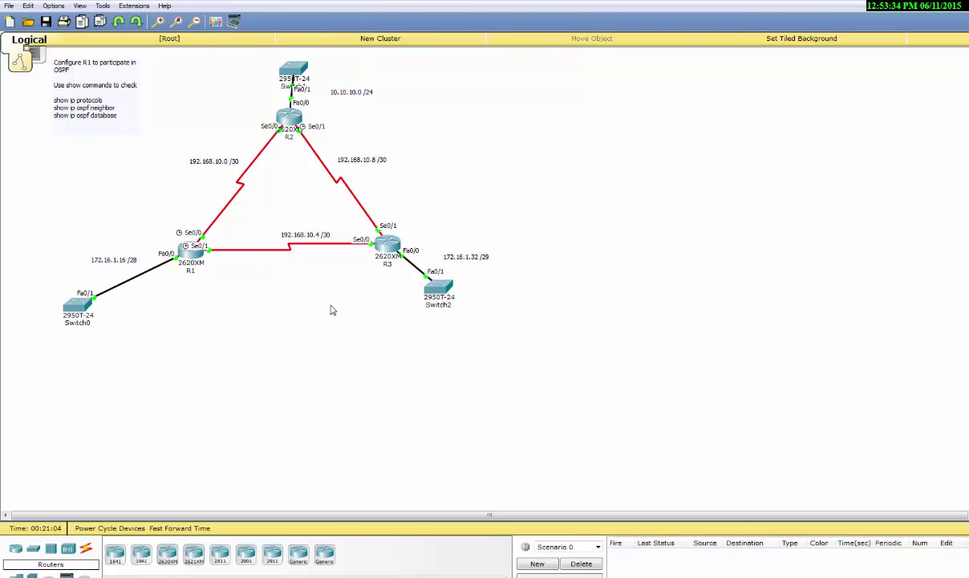
{"action": "double_click", "coordinate": [114, 69]}
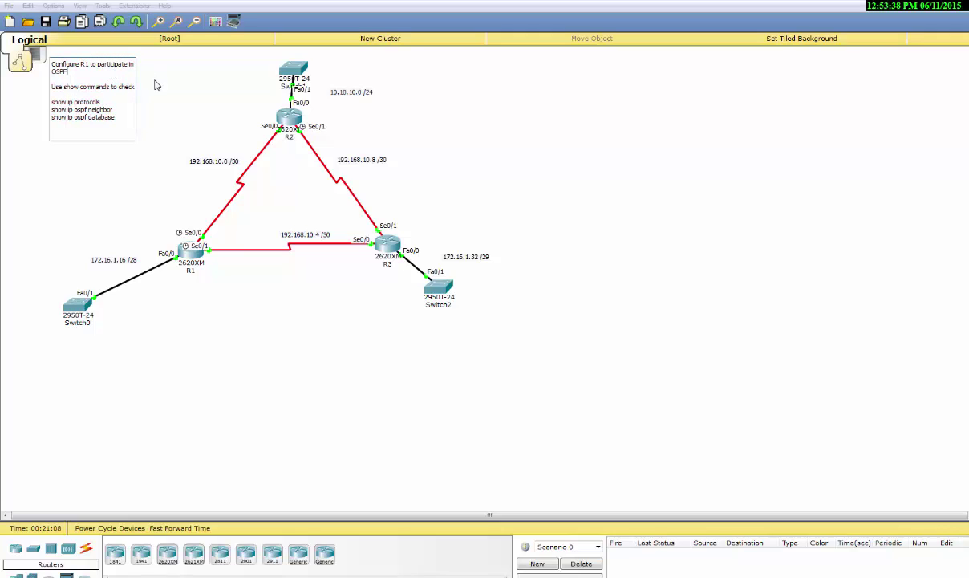
{"action": "left_click", "coordinate": [146, 76]}
{"action": "left_click_drag", "start_coordinate": [136, 67], "coordinate": [124, 94]}
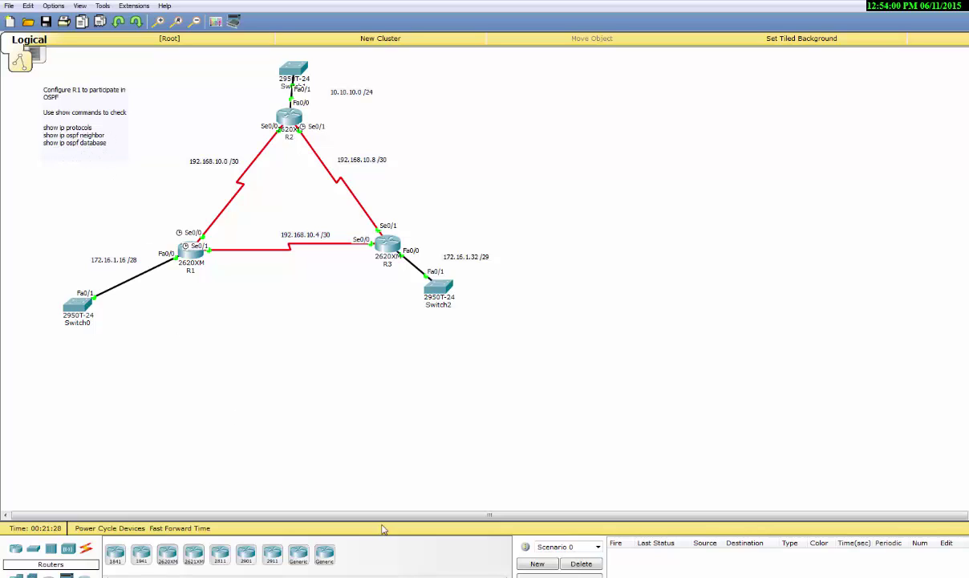
- Bring up the PT Activity instructions beside the topology, read all four pages from the first to the last, and close them
{"action": "left_click", "coordinate": [201, 577]}
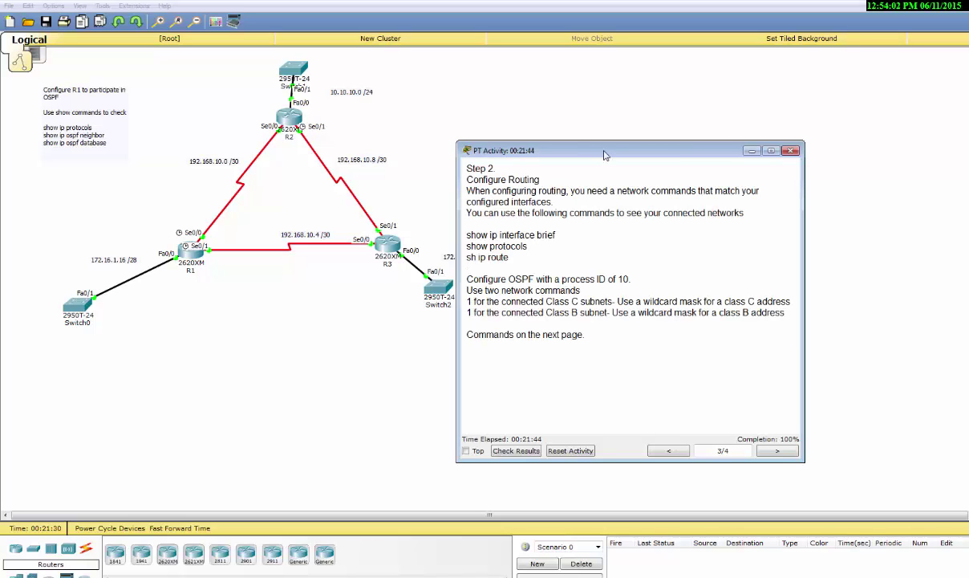
{"action": "left_click_drag", "start_coordinate": [623, 150], "coordinate": [674, 101]}
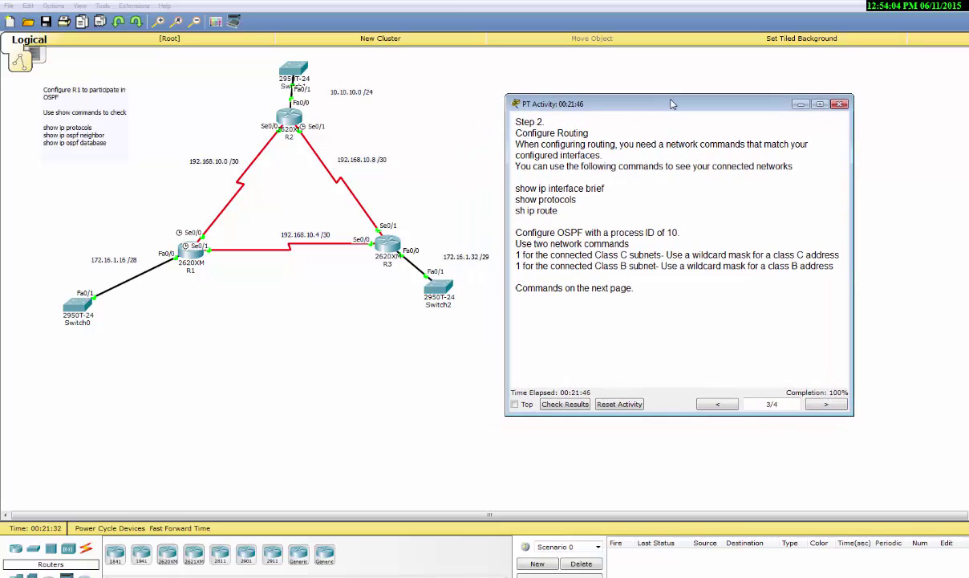
{"action": "left_click", "coordinate": [720, 403]}
{"action": "left_click", "coordinate": [721, 403]}
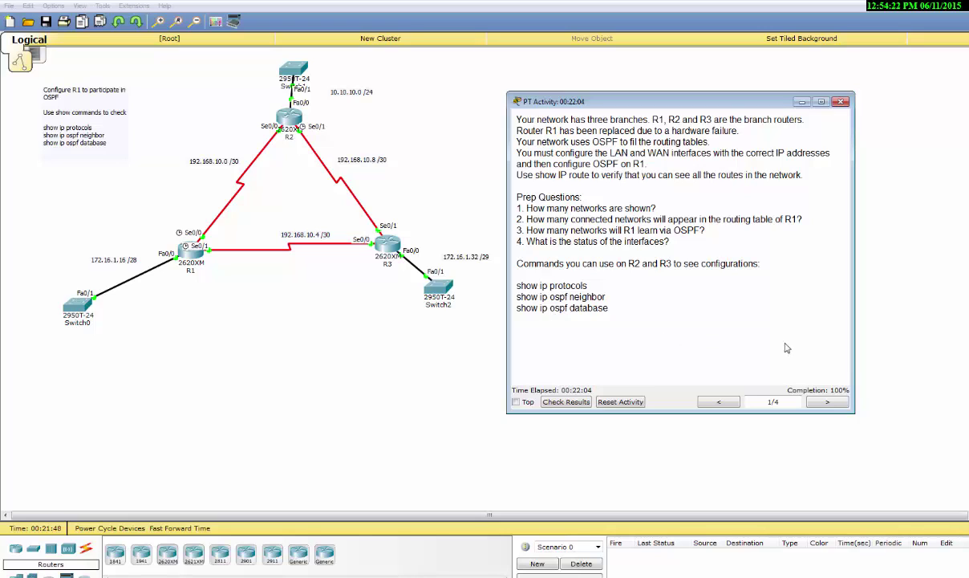
{"action": "left_click", "coordinate": [826, 403]}
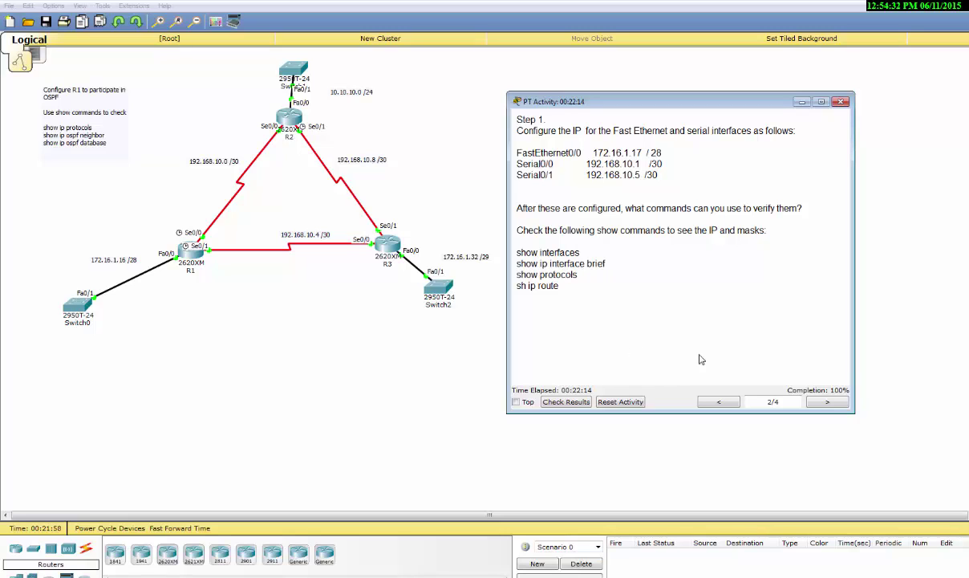
{"action": "left_click", "coordinate": [827, 401]}
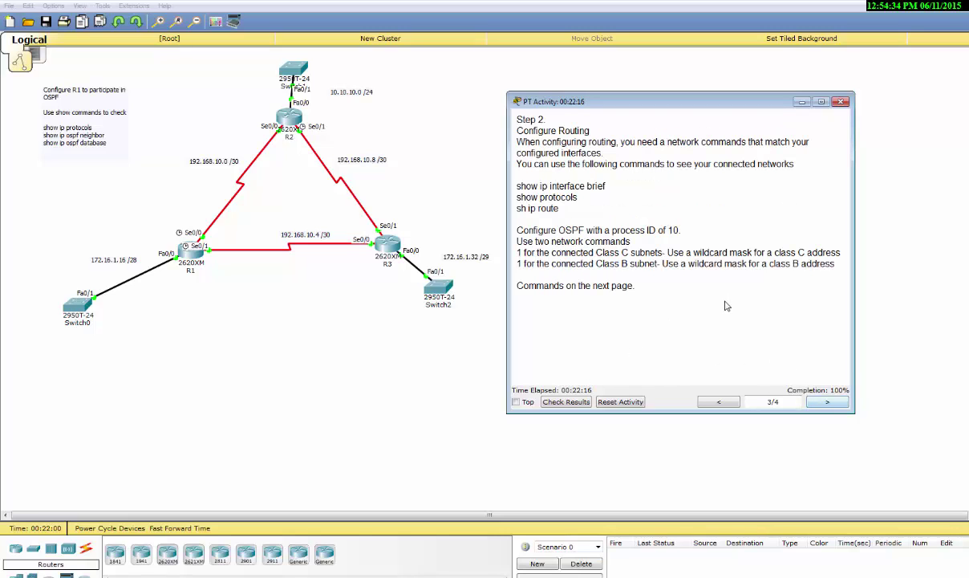
{"action": "left_click", "coordinate": [826, 403]}
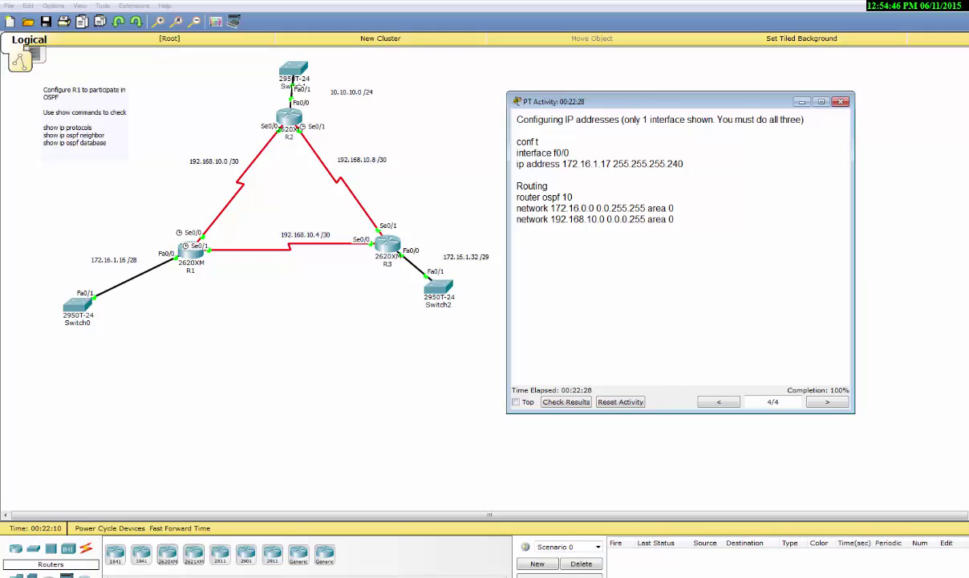
{"action": "key", "text": "alt+F4"}
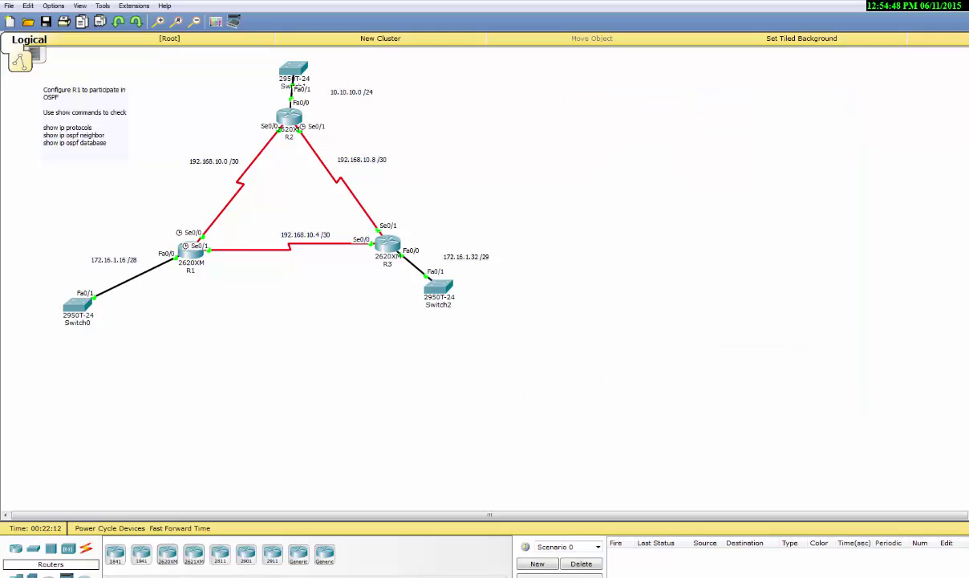
- Switch back to Windows Explorer and examine the Frame Relay labs inside the ICND2 Labs folder
{"action": "key", "text": "alt+Tab"}
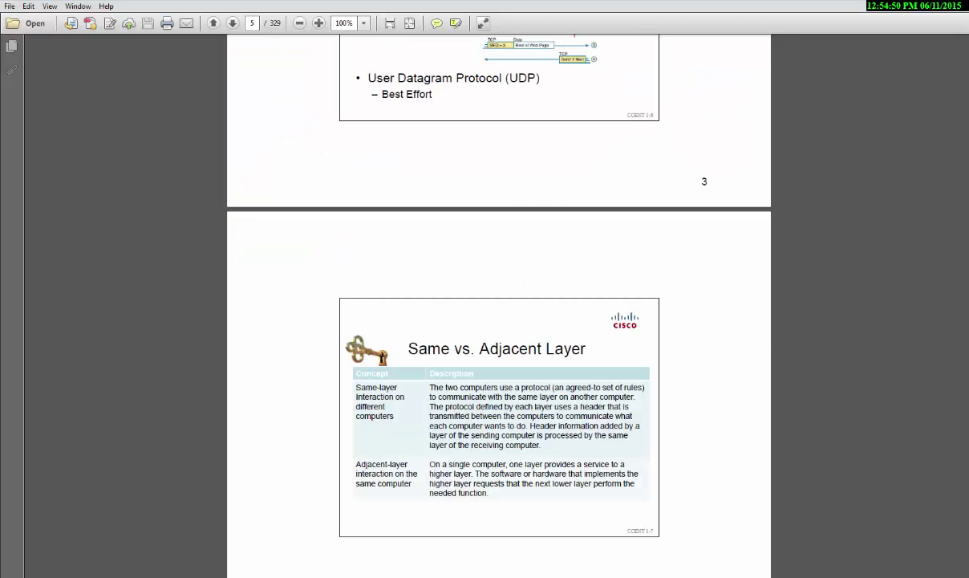
{"action": "key", "text": "alt+Tab"}
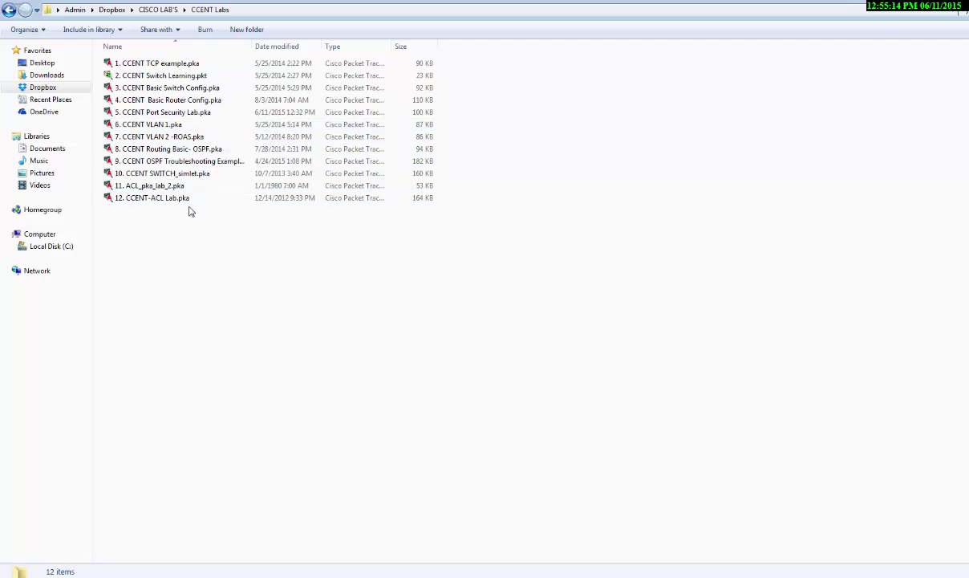
{"action": "left_click", "coordinate": [161, 10]}
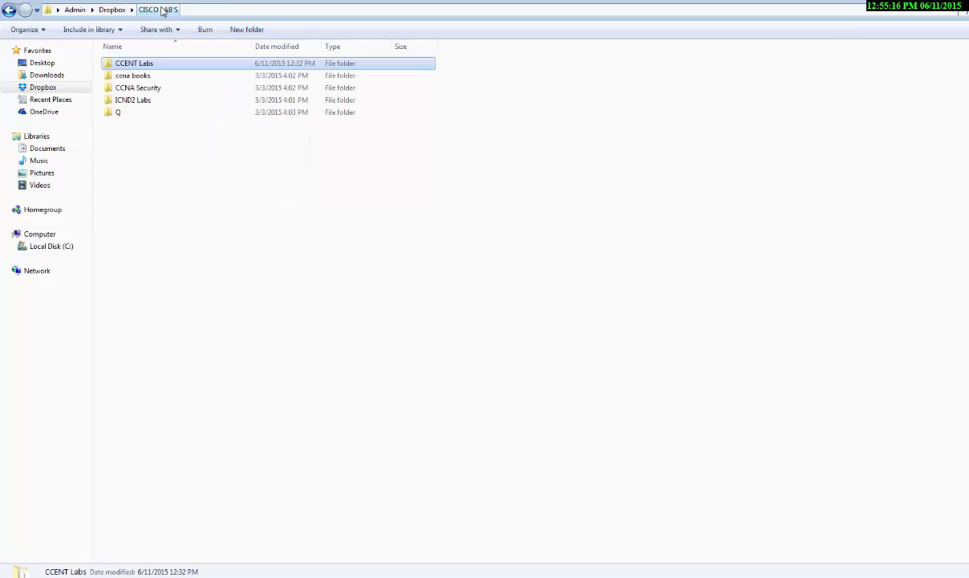
{"action": "double_click", "coordinate": [133, 100]}
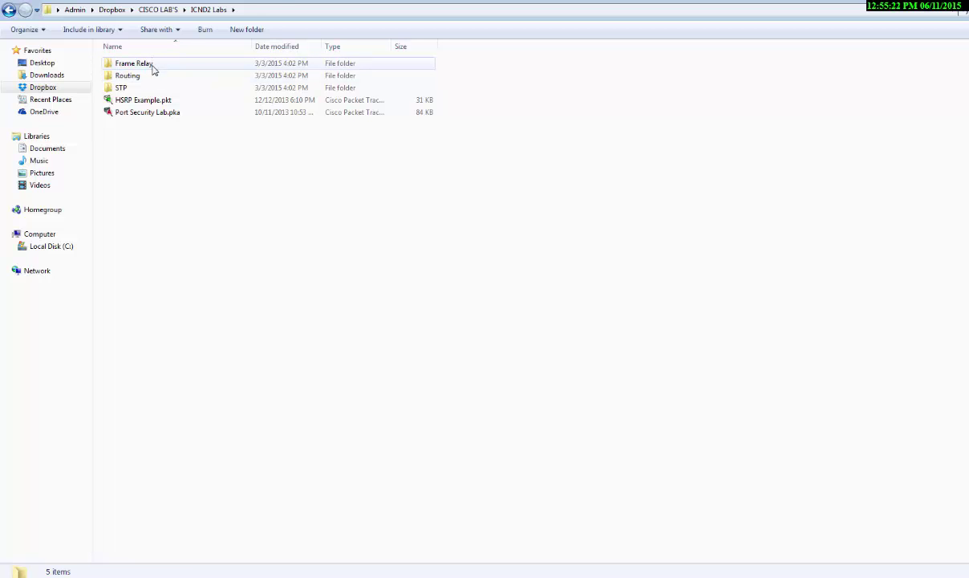
{"action": "double_click", "coordinate": [133, 64]}
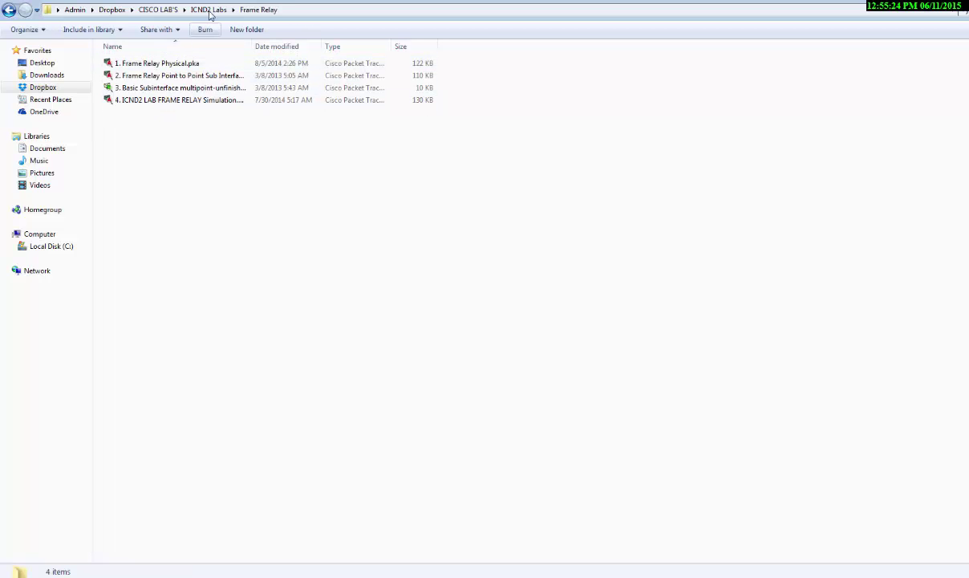
{"action": "left_click", "coordinate": [209, 10]}
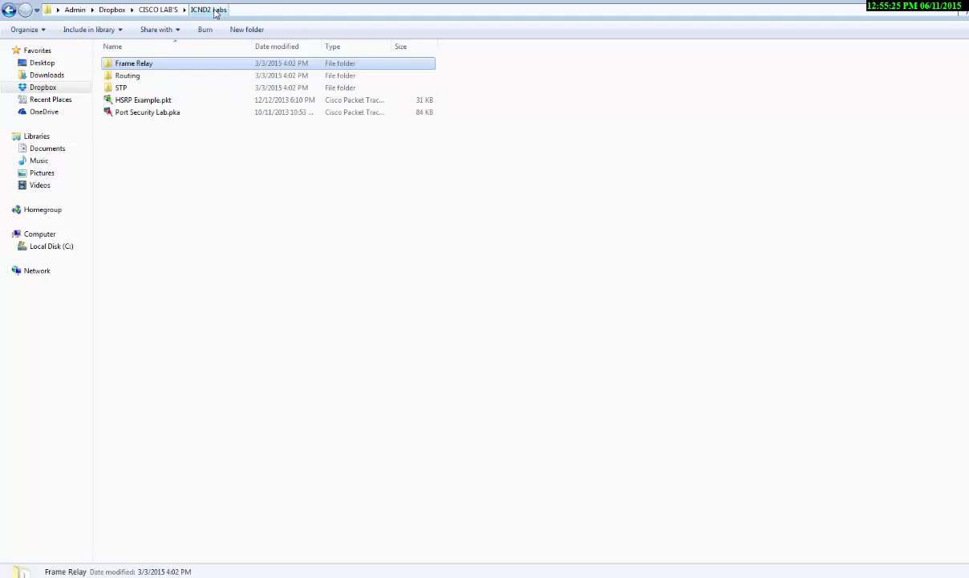
- Examine the Routing and STP subfolders of ICND2 Labs and return to the CISCO LAB'S folder
{"action": "double_click", "coordinate": [126, 76]}
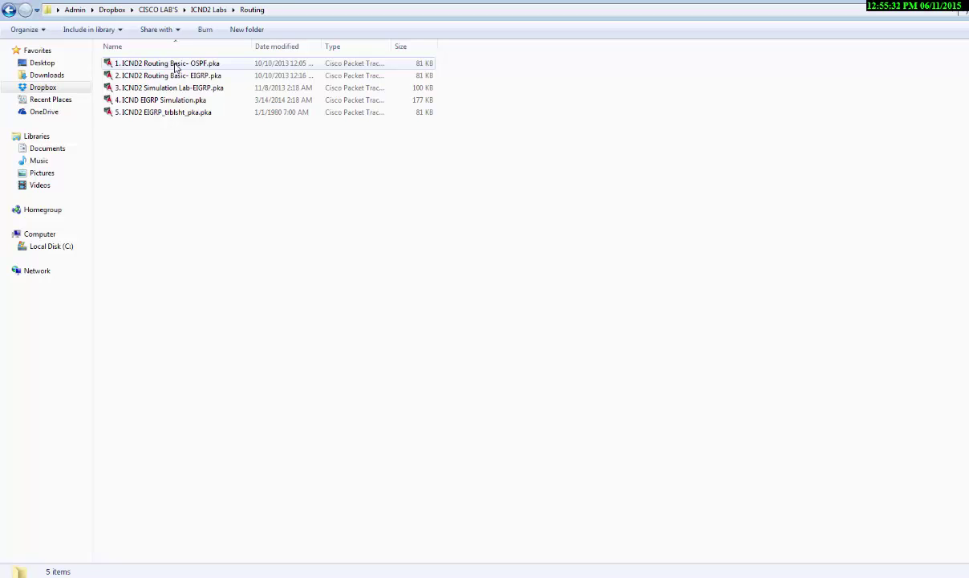
{"action": "left_click", "coordinate": [203, 12]}
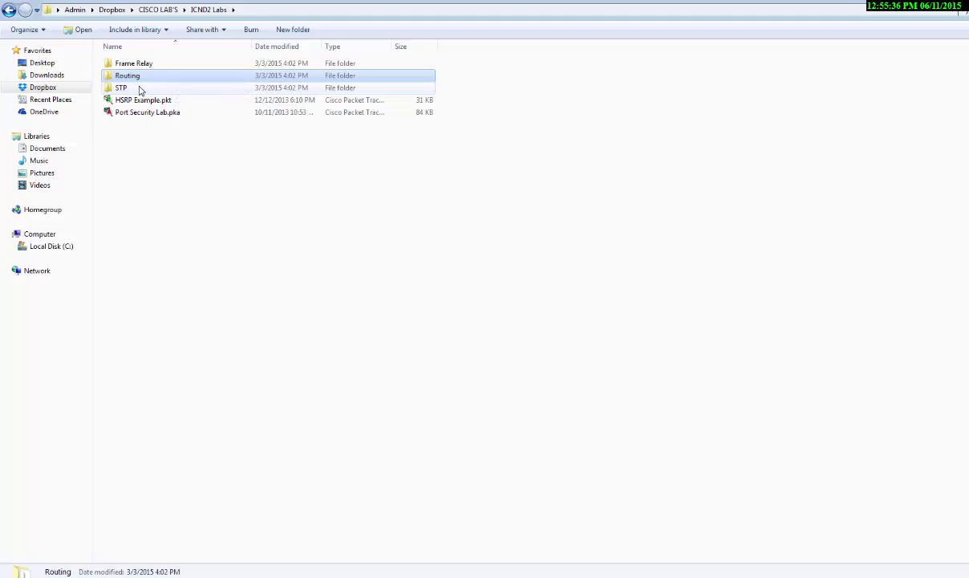
{"action": "double_click", "coordinate": [121, 87]}
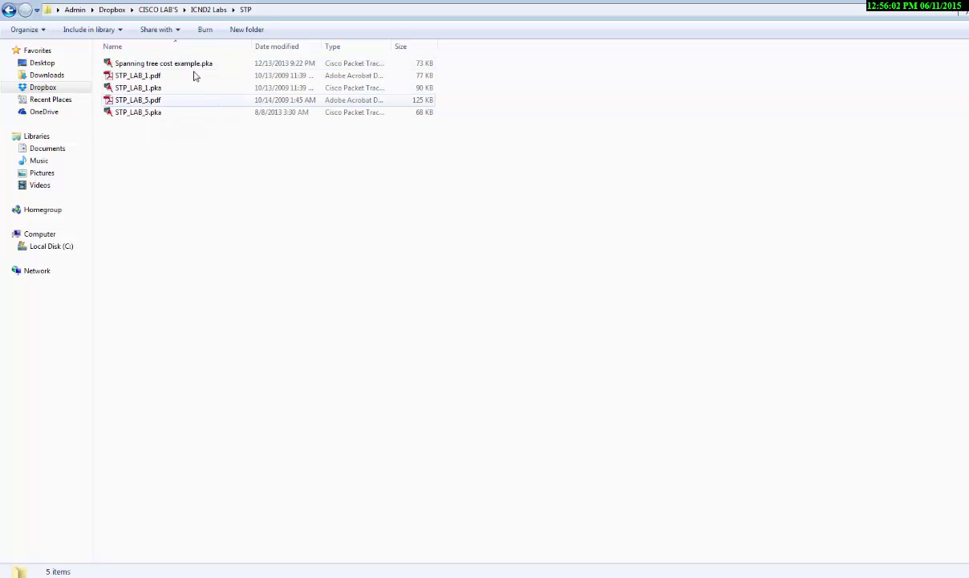
{"action": "left_click", "coordinate": [213, 10]}
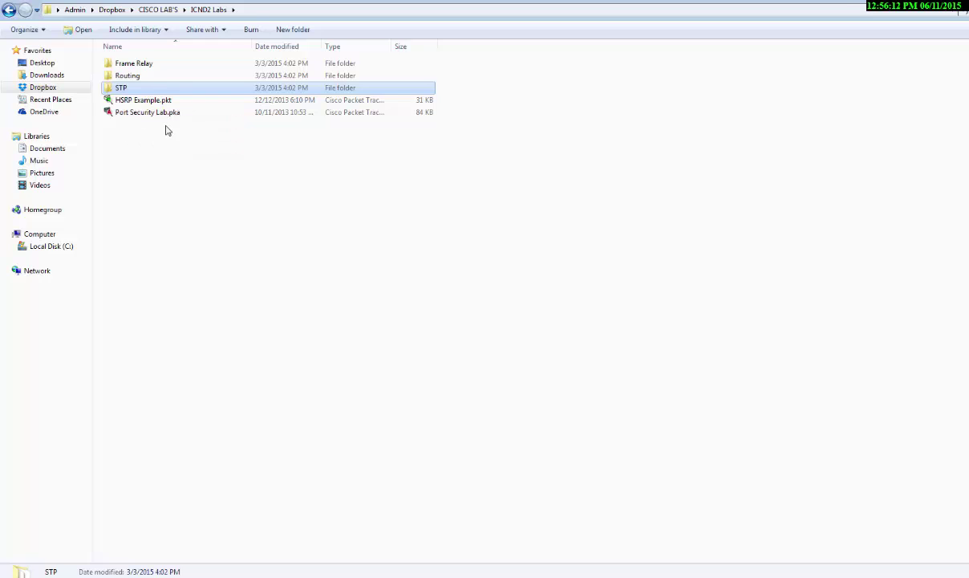
{"action": "left_click", "coordinate": [161, 10]}
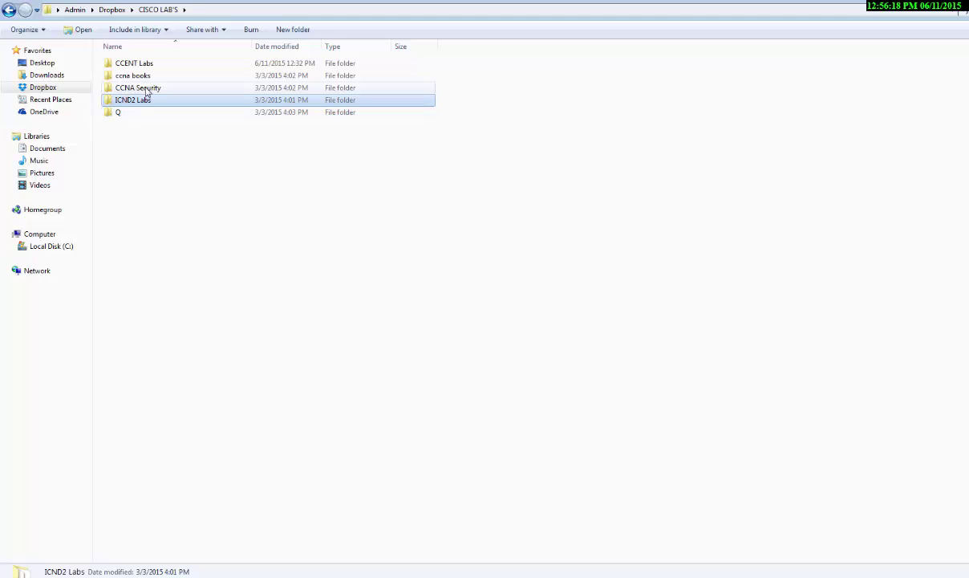
- Open the CCENT.100-101.June 2014.vce practice exam from the Q folder, look at its selected-exam mode, and cancel the exam settings
{"action": "double_click", "coordinate": [121, 113]}
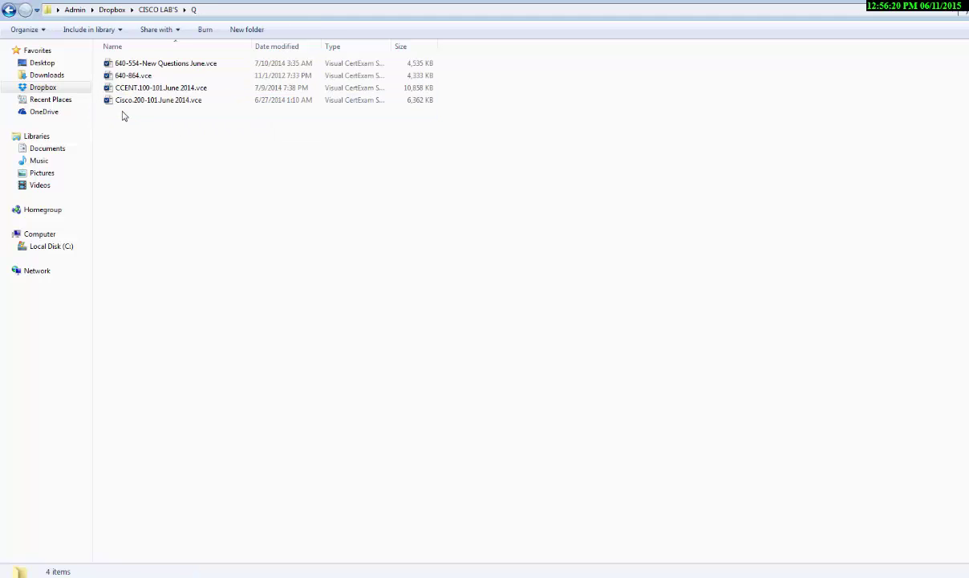
{"action": "left_click", "coordinate": [172, 90]}
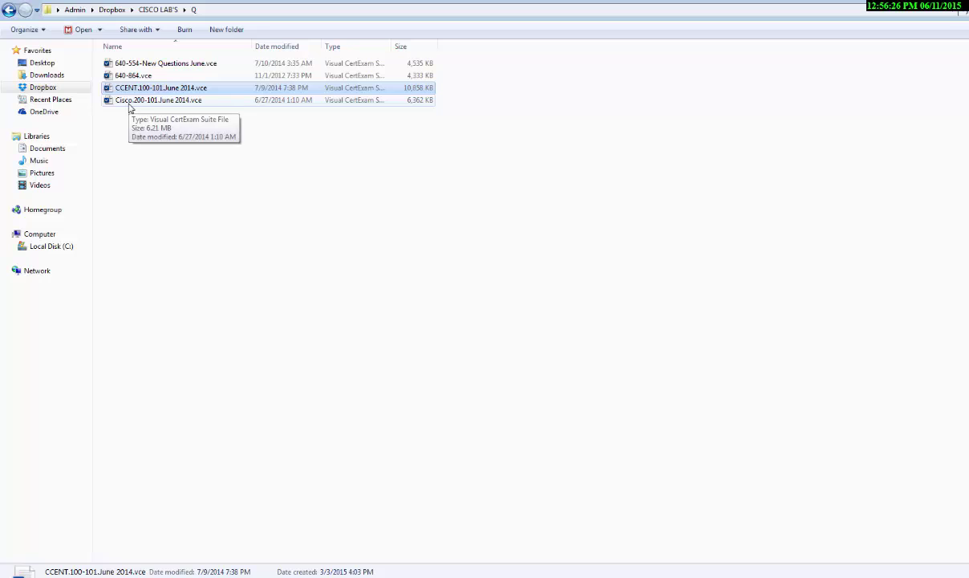
{"action": "key", "text": "Return"}
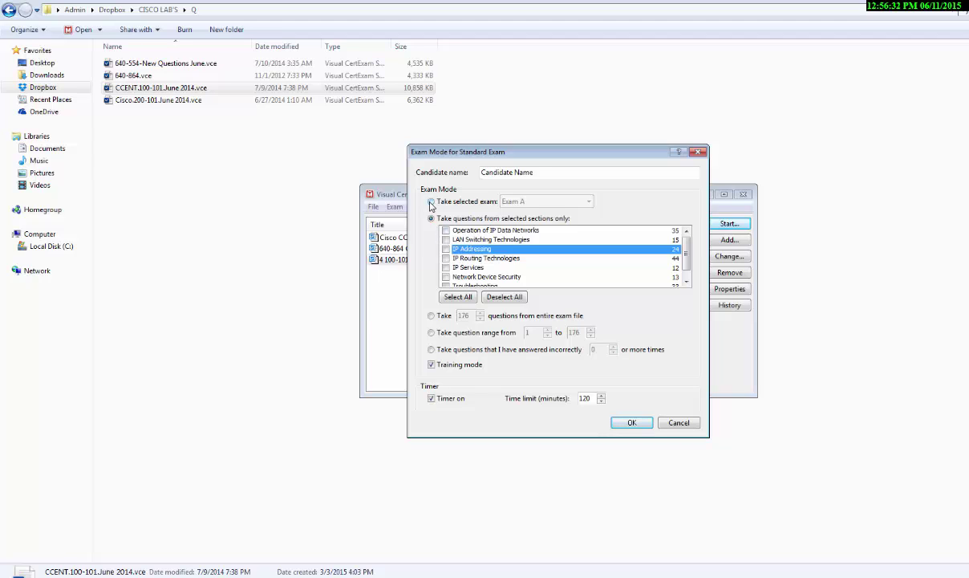
{"action": "left_click", "coordinate": [432, 203]}
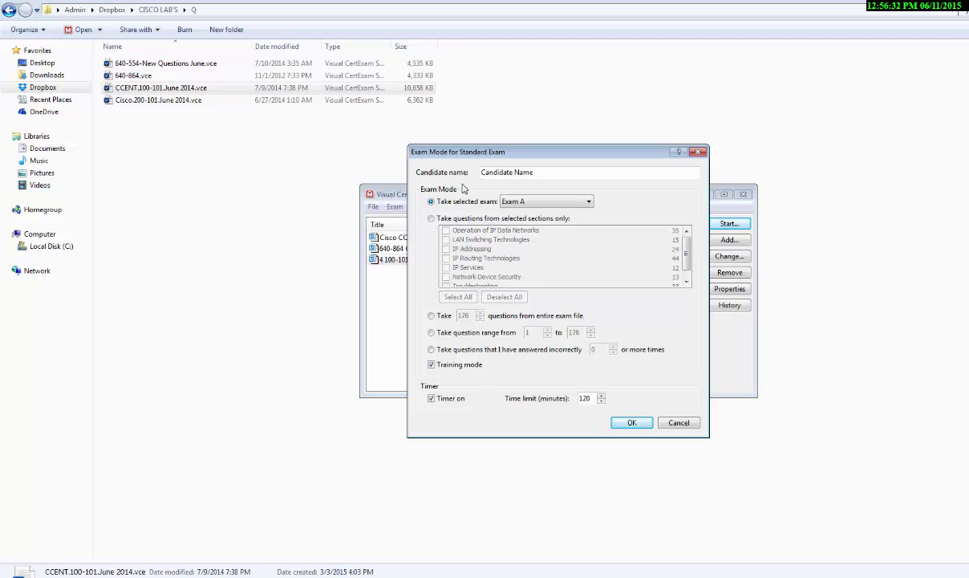
{"action": "left_click", "coordinate": [678, 423]}
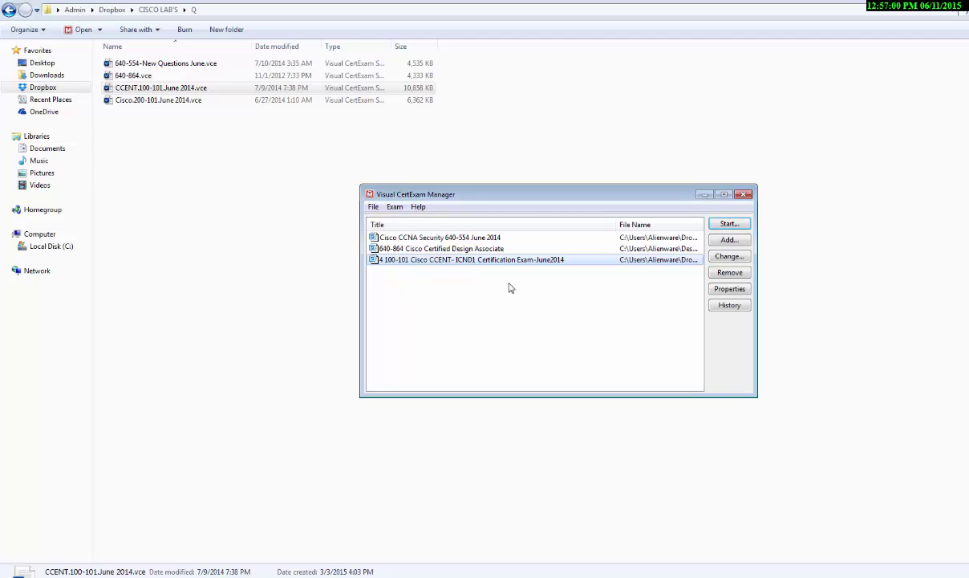
- Start the 100-101 CCENT practice exam with questions from the Operation of IP Data Networks section only
{"action": "left_click", "coordinate": [723, 225]}
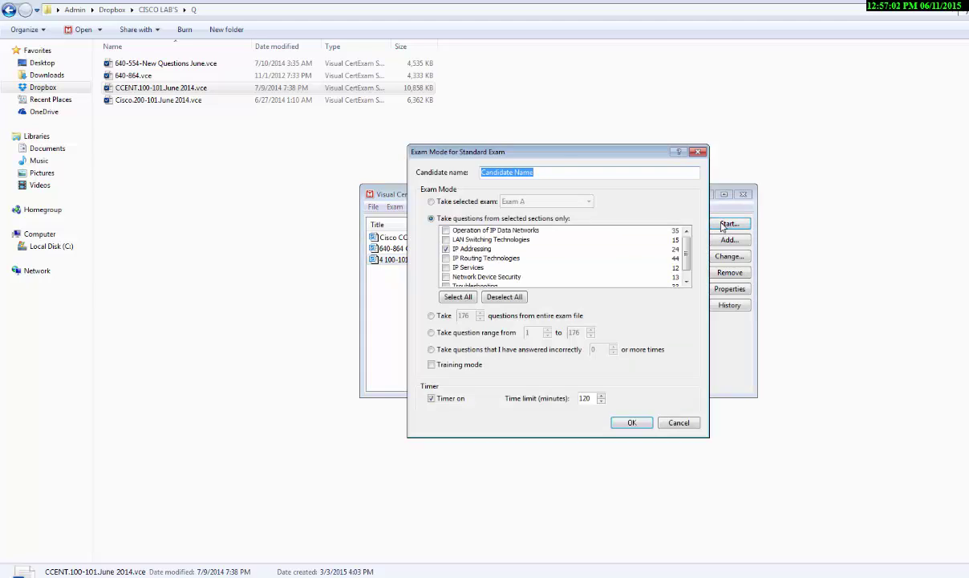
{"action": "left_click", "coordinate": [432, 202]}
{"action": "left_click", "coordinate": [538, 201]}
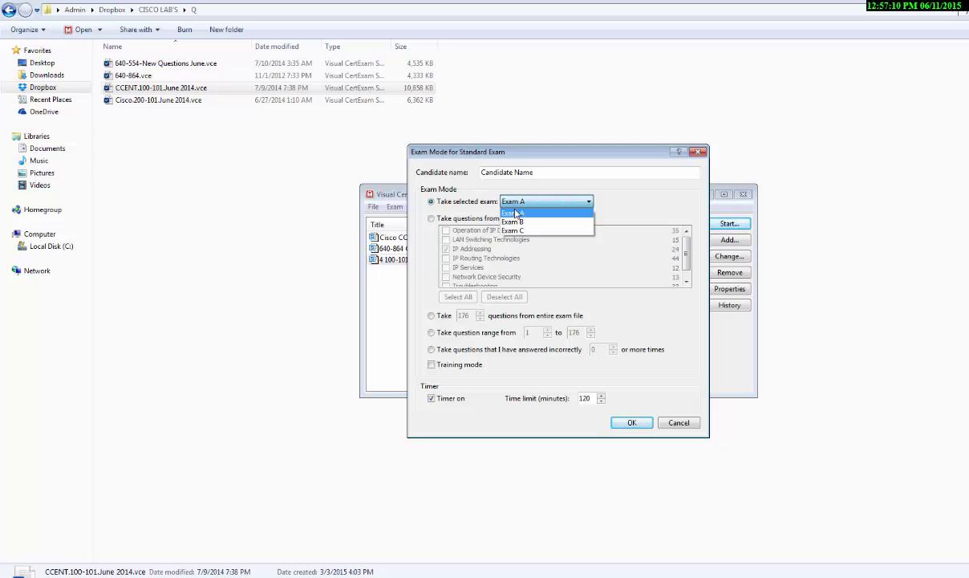
{"action": "left_click", "coordinate": [479, 197]}
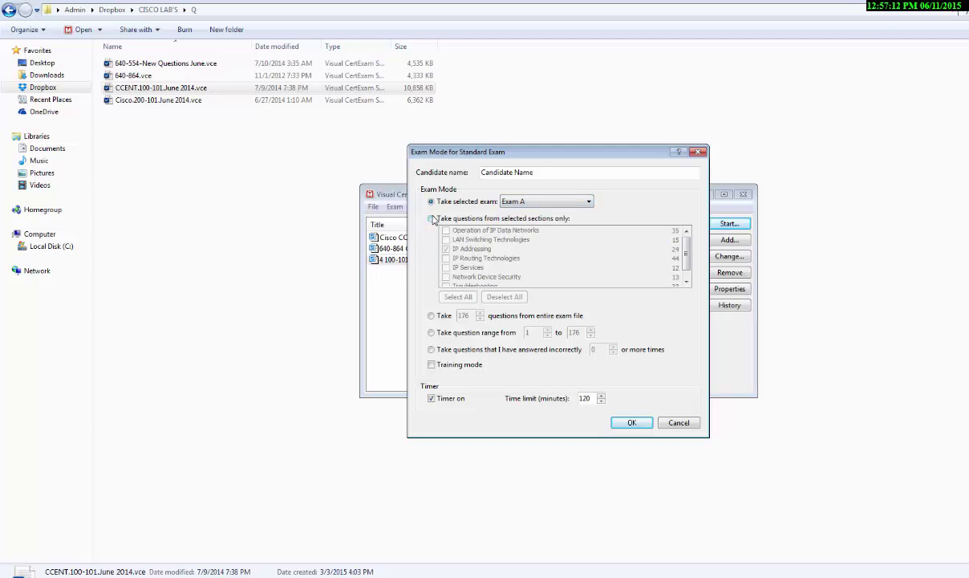
{"action": "left_click", "coordinate": [433, 219]}
{"action": "left_click", "coordinate": [446, 249]}
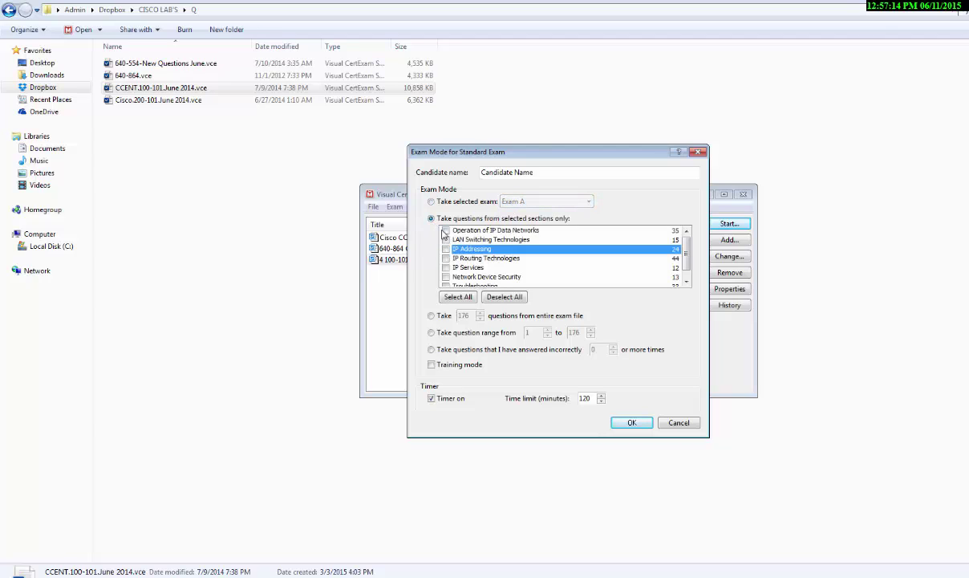
{"action": "left_click", "coordinate": [446, 230]}
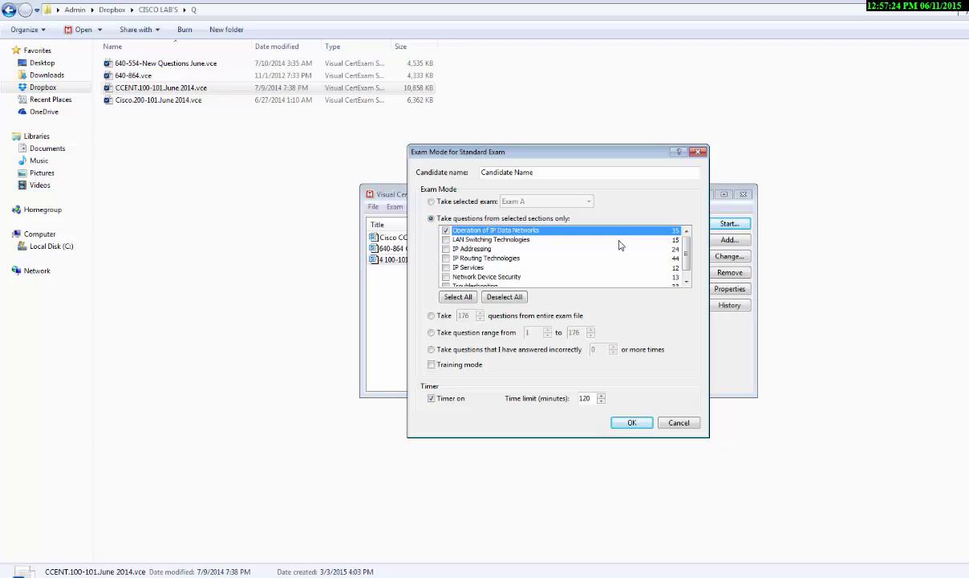
{"action": "left_click", "coordinate": [634, 425]}
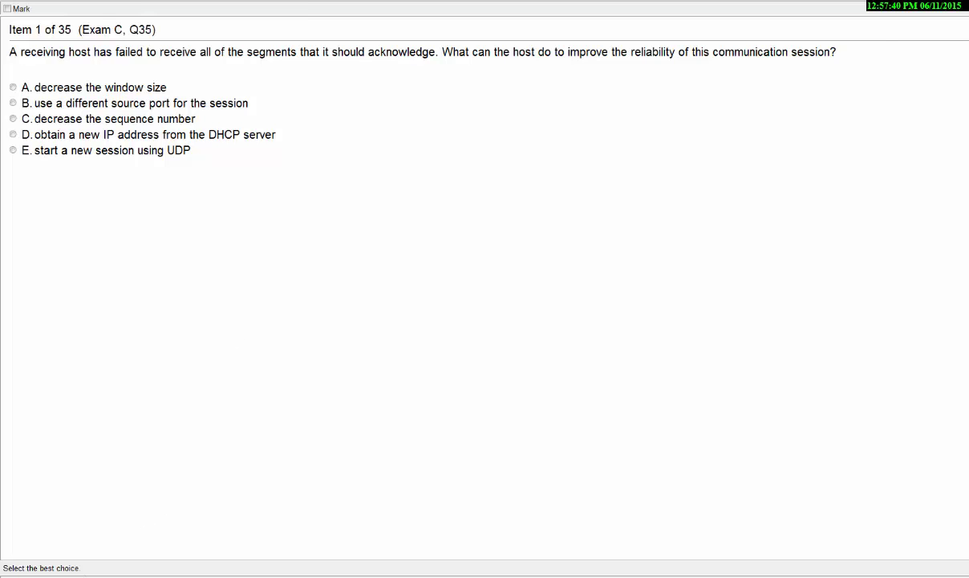
- Browse the exam questions from item 1 to item 20 without answering them
{"action": "key", "text": "Right"}
{"action": "key", "text": "Right"}
{"action": "key", "text": "Right"}
{"action": "key", "text": "Right"}
{"action": "key", "text": "Right"}
{"action": "key", "text": "Right"}
{"action": "key", "text": "Right"}
{"action": "key", "text": "Right"}
{"action": "key", "text": "Right"}
{"action": "key", "text": "Right"}
{"action": "key", "text": "Right"}
{"action": "key", "text": "Right"}
{"action": "key", "text": "Right"}
{"action": "key", "text": "Right"}
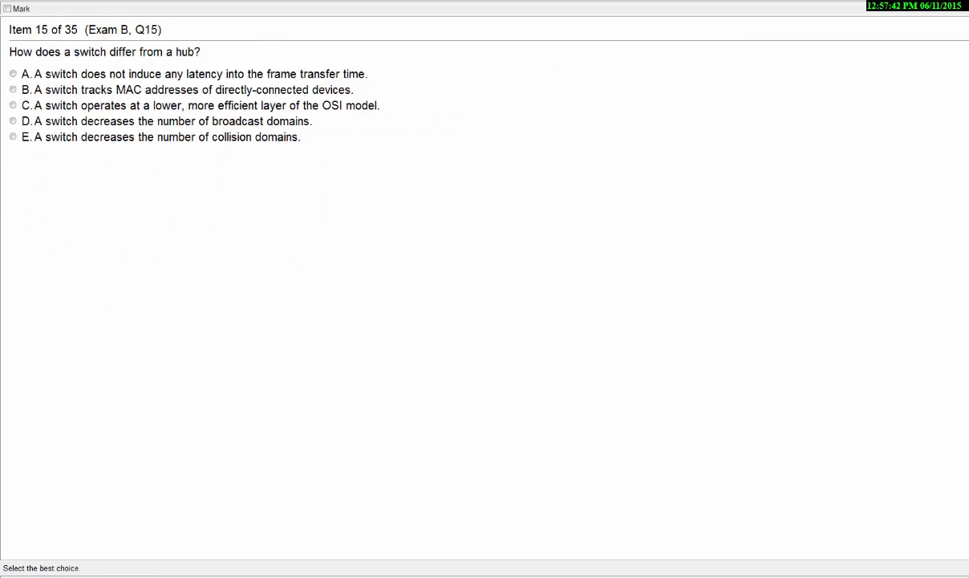
{"action": "key", "text": "Right"}
{"action": "key", "text": "Right"}
{"action": "key", "text": "Right"}
{"action": "key", "text": "Right"}
{"action": "key", "text": "Right"}
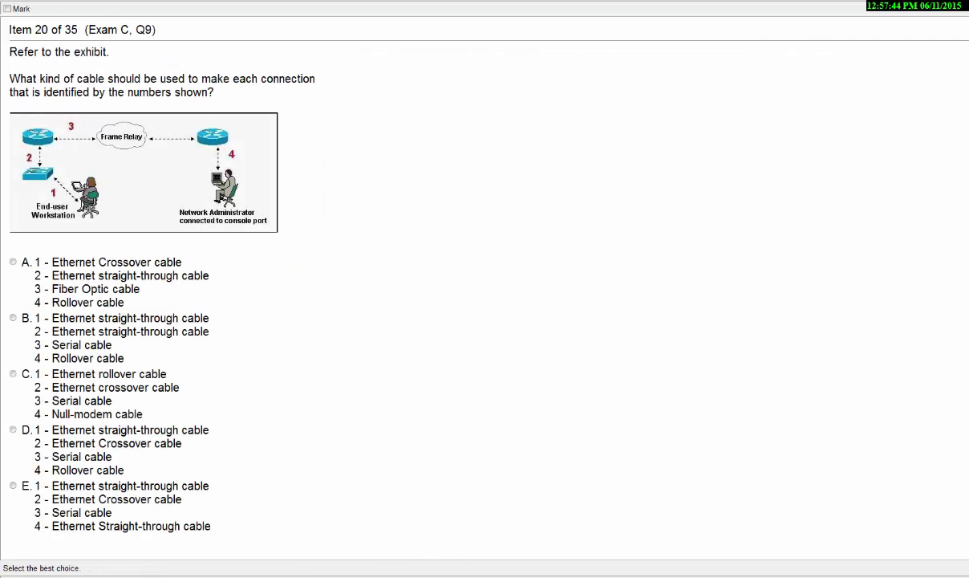
- End the exam despite the incomplete answers, examine the score report's review options, and return to the exam list
{"action": "key", "text": "ctrl+e"}
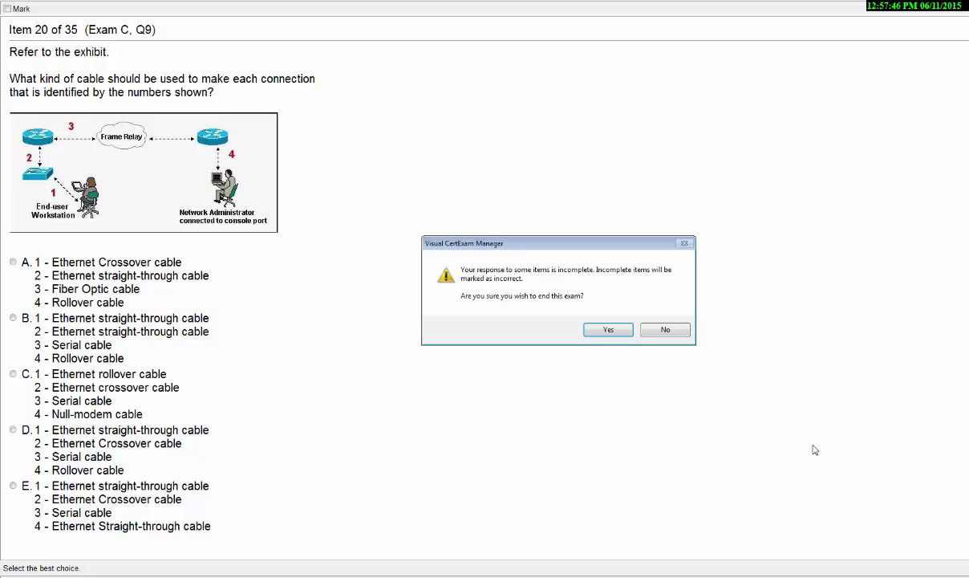
{"action": "left_click", "coordinate": [575, 312]}
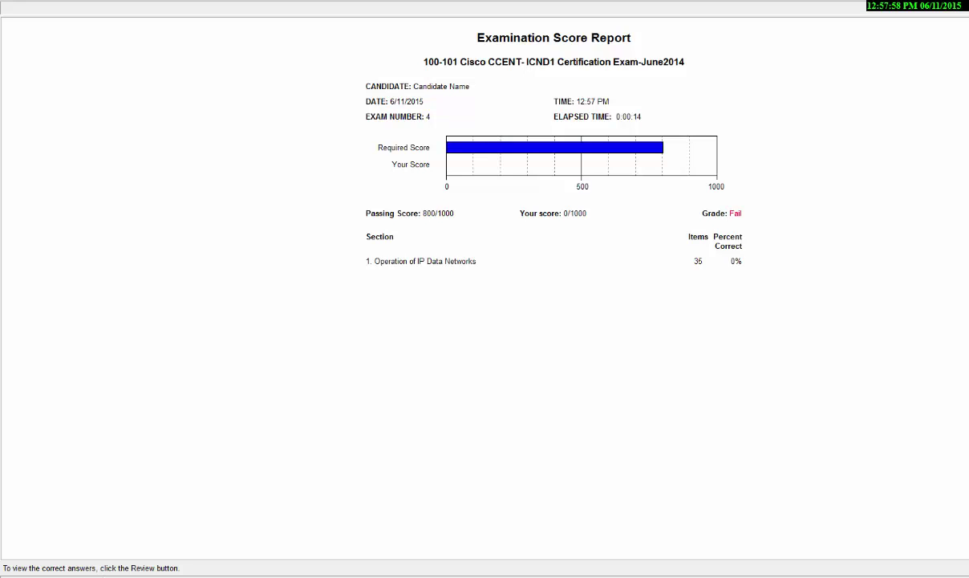
{"action": "key", "text": "alt+r"}
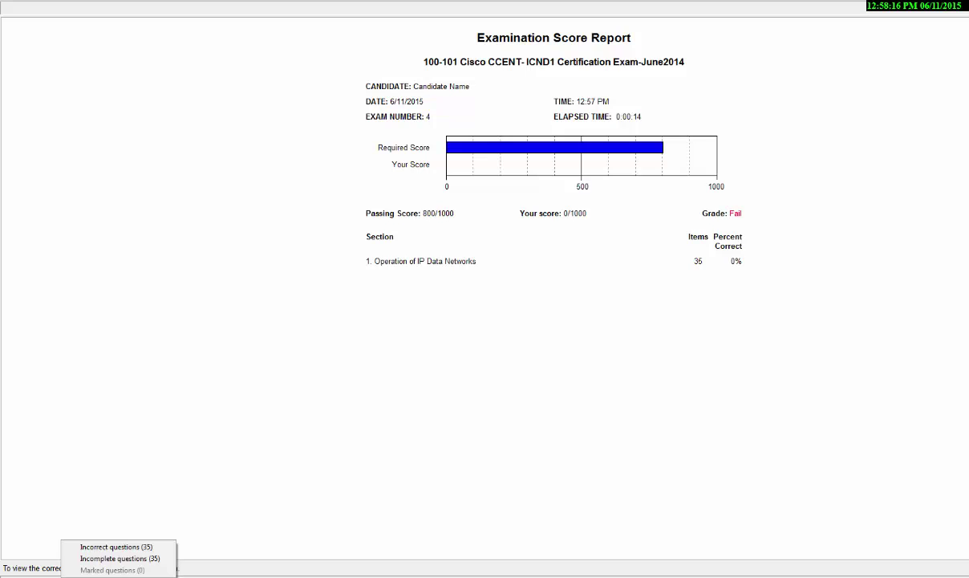
{"action": "key", "text": "Escape"}
{"action": "key", "text": "Escape"}
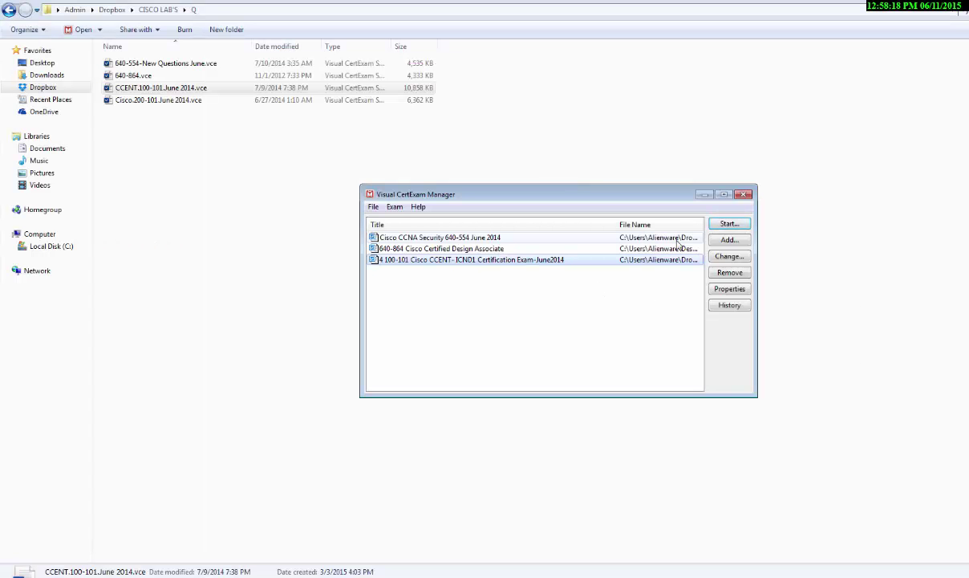
- Examine the exam mode settings with LAN Switching Technologies as the only section, view the selectable exams, and cancel
{"action": "left_click", "coordinate": [729, 223]}
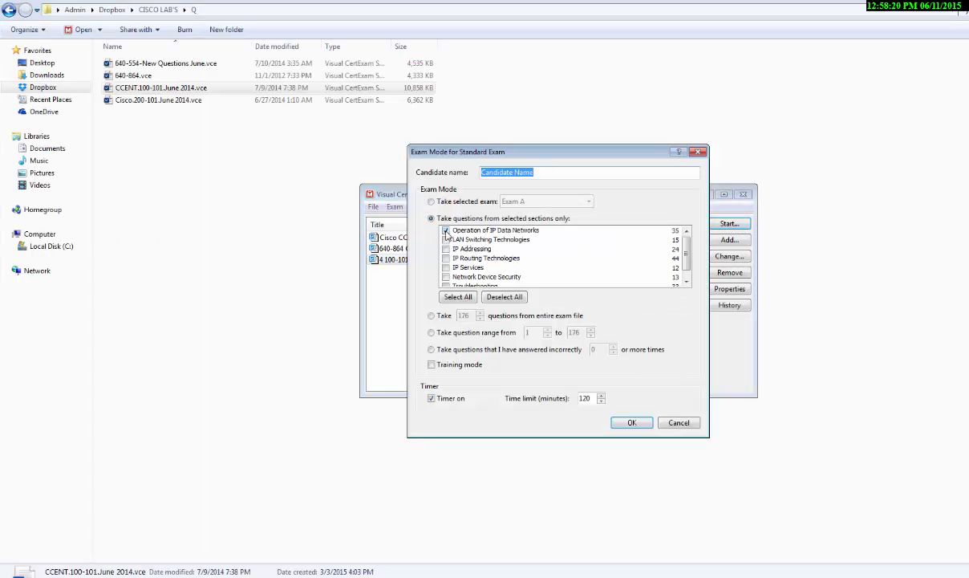
{"action": "left_click", "coordinate": [446, 231]}
{"action": "left_click", "coordinate": [446, 239]}
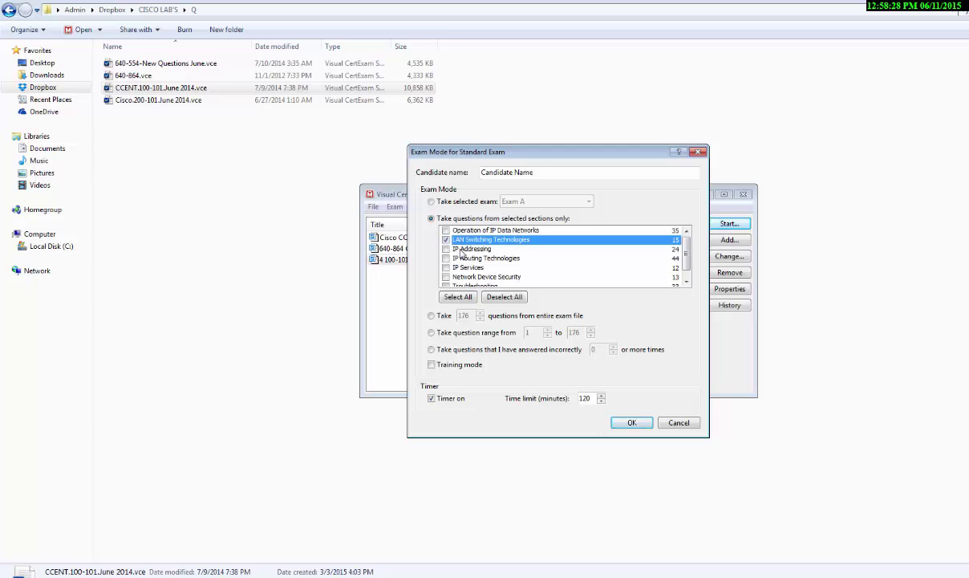
{"action": "left_click", "coordinate": [686, 281]}
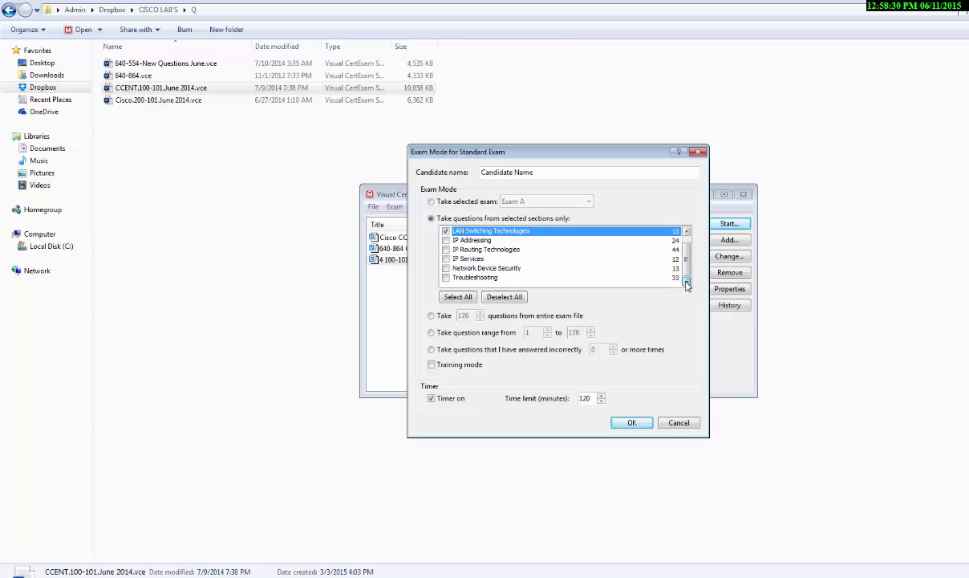
{"action": "left_click", "coordinate": [432, 201]}
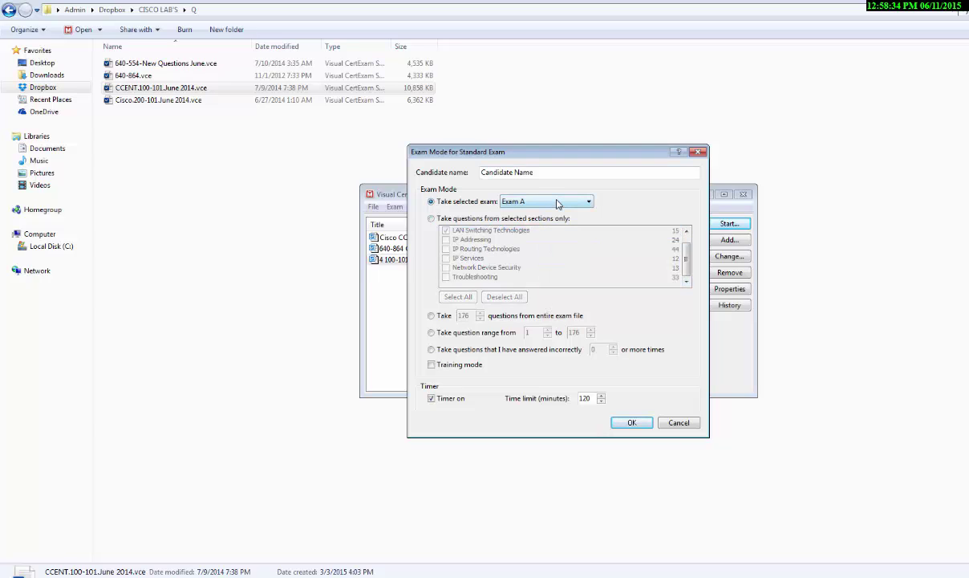
{"action": "left_click", "coordinate": [521, 201]}
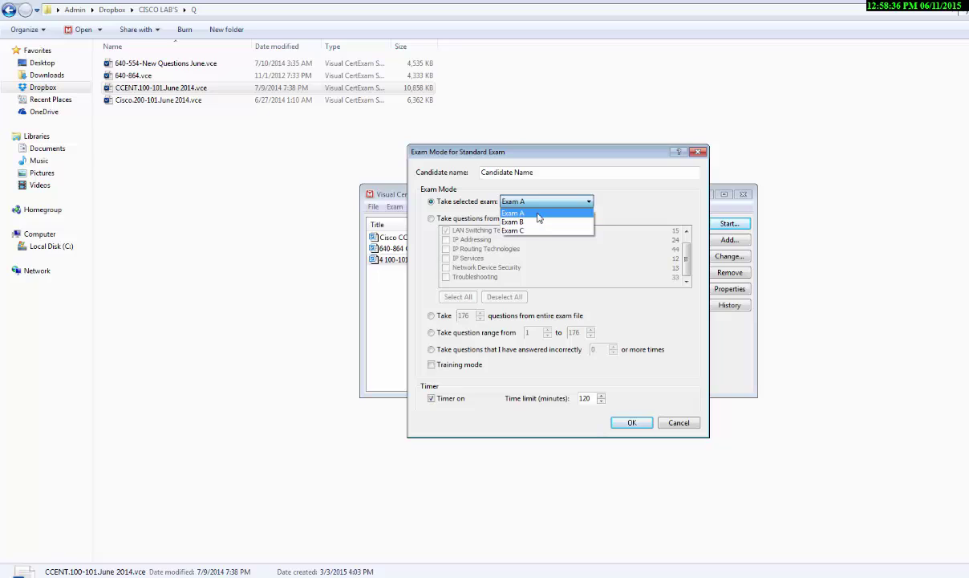
{"action": "left_click", "coordinate": [507, 202]}
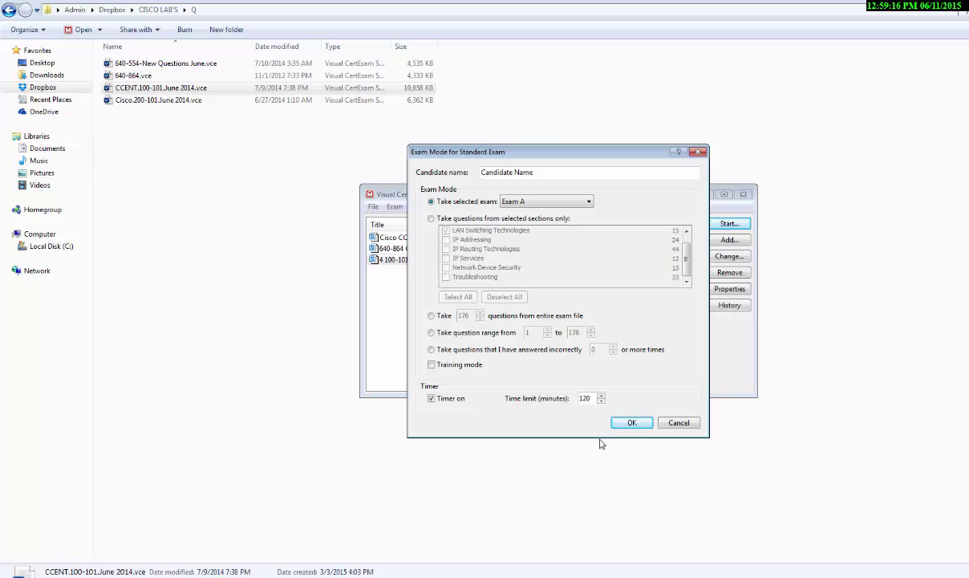
{"action": "left_click", "coordinate": [679, 423]}
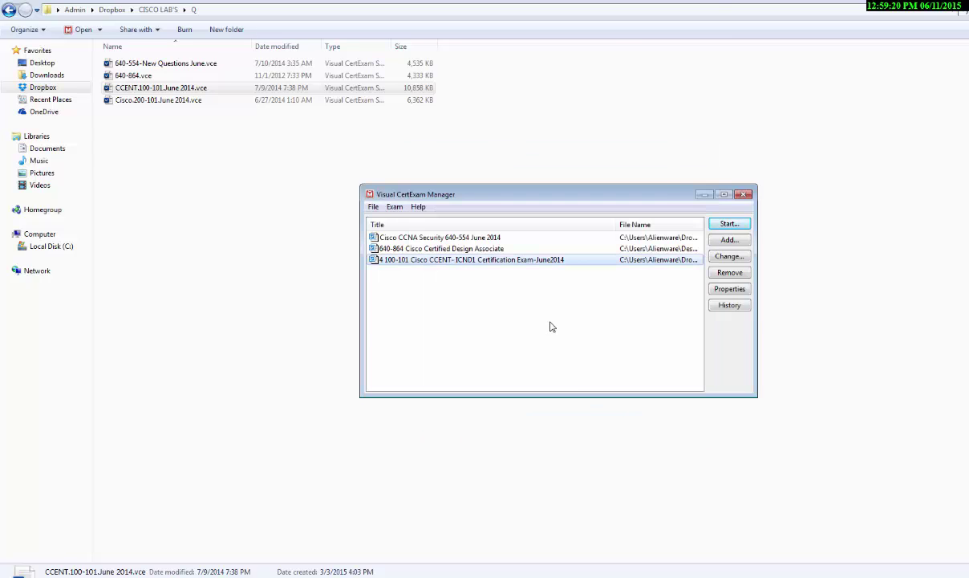
- Switch back to the CISCO LAB'S folder in Windows Explorer and examine the labs inside CCENT Labs
{"action": "left_click", "coordinate": [551, 327]}
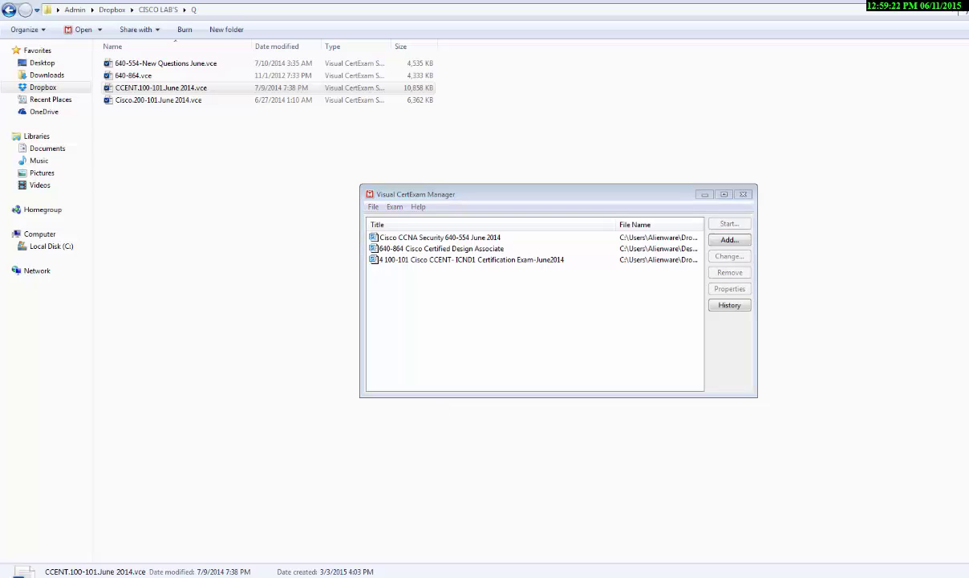
{"action": "left_click", "coordinate": [138, 232]}
{"action": "left_click", "coordinate": [157, 10]}
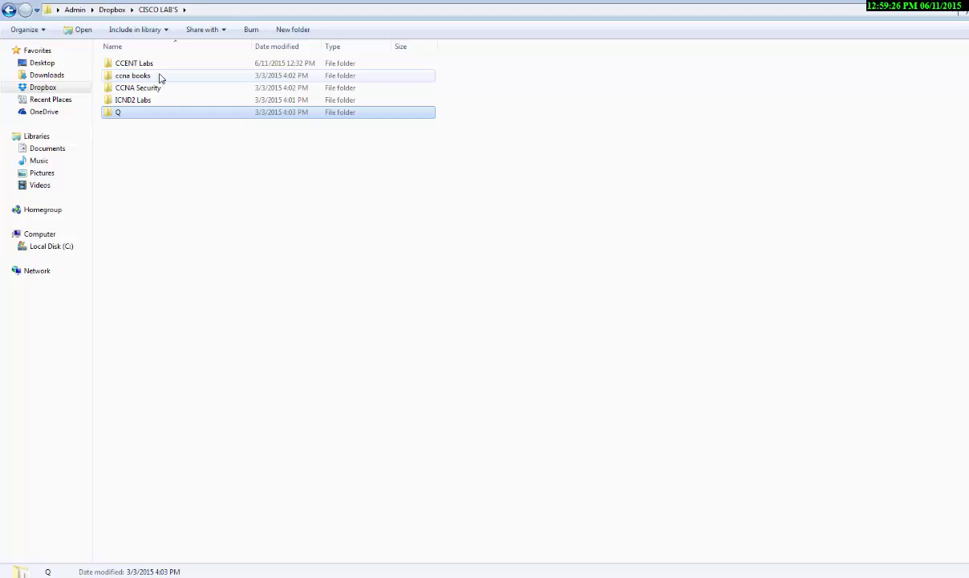
{"action": "double_click", "coordinate": [145, 63]}
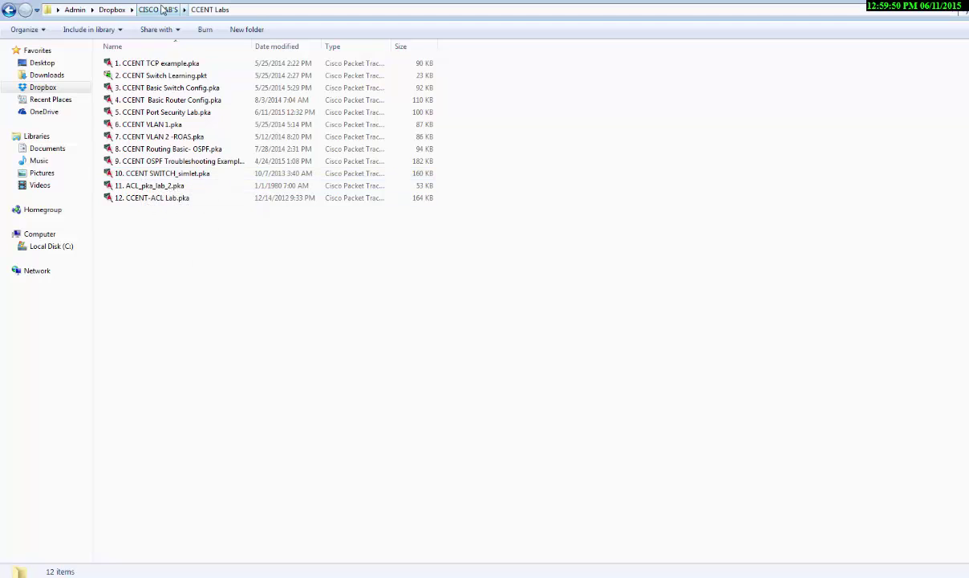
{"action": "left_click", "coordinate": [158, 10]}
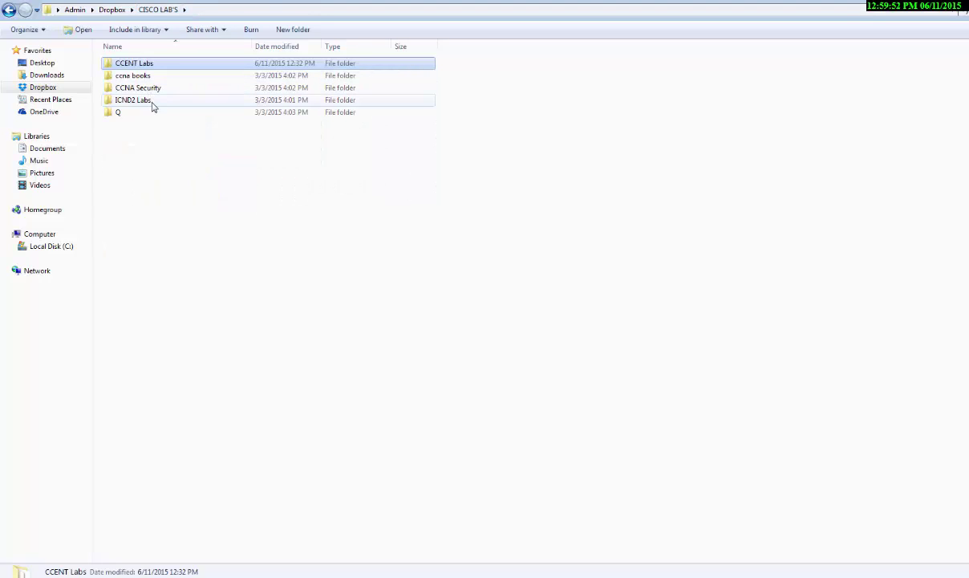
- Examine the contents of the ICND2 Labs folder and reopen the CCENT Labs folder
{"action": "double_click", "coordinate": [149, 102]}
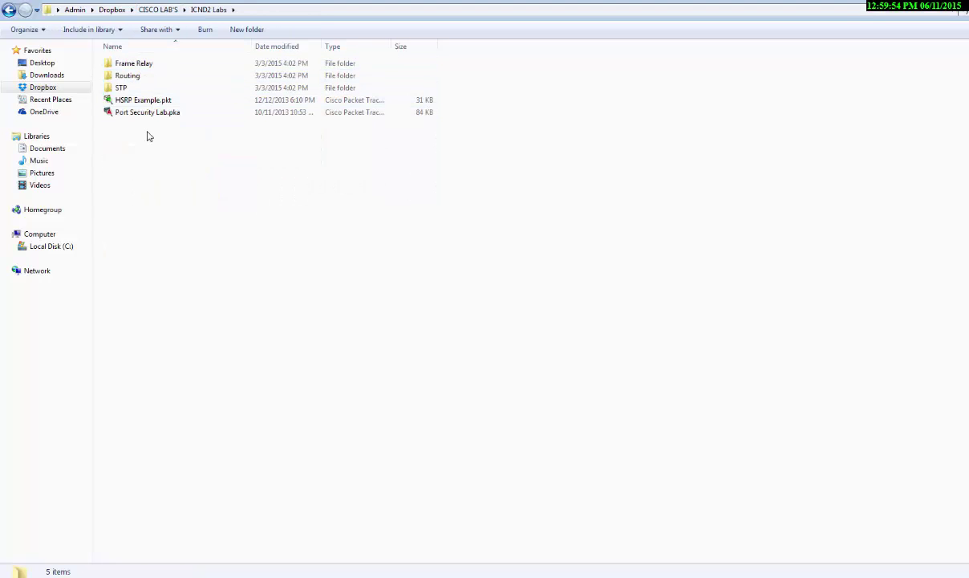
{"action": "left_click", "coordinate": [158, 10]}
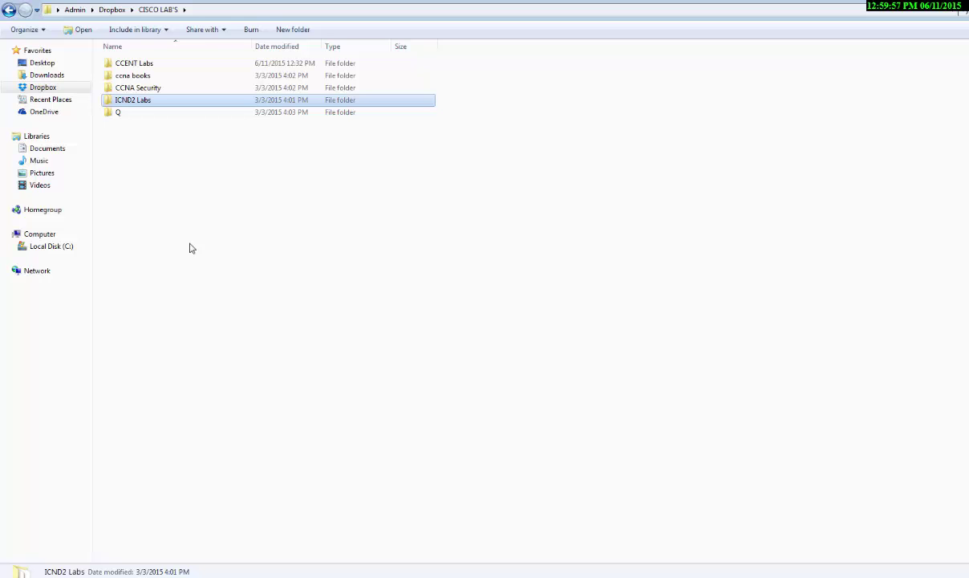
{"action": "double_click", "coordinate": [138, 64]}
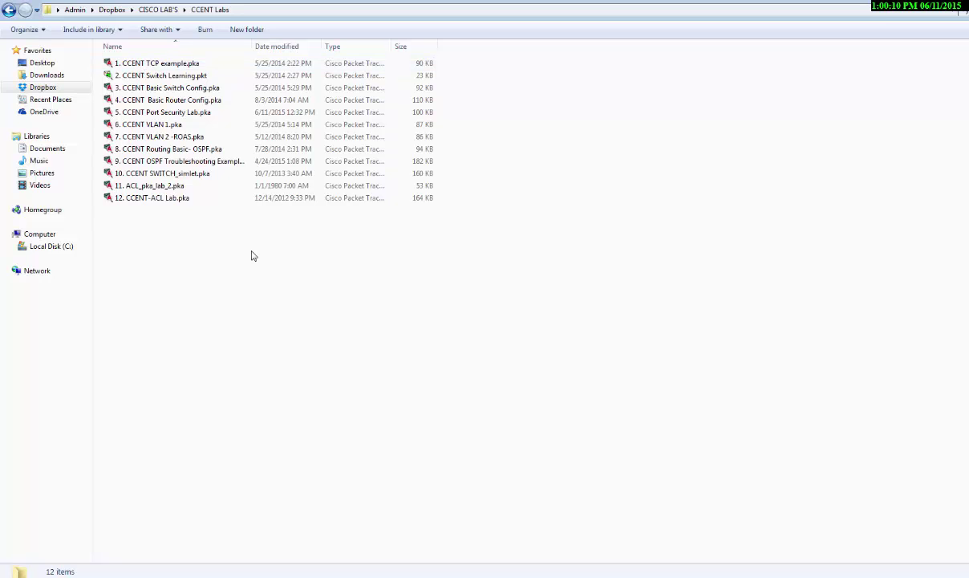
- Show the CCENT slides PDF briefly and switch to the browser's Cisco Learning Network certifications page
{"action": "key", "text": "alt+Tab"}
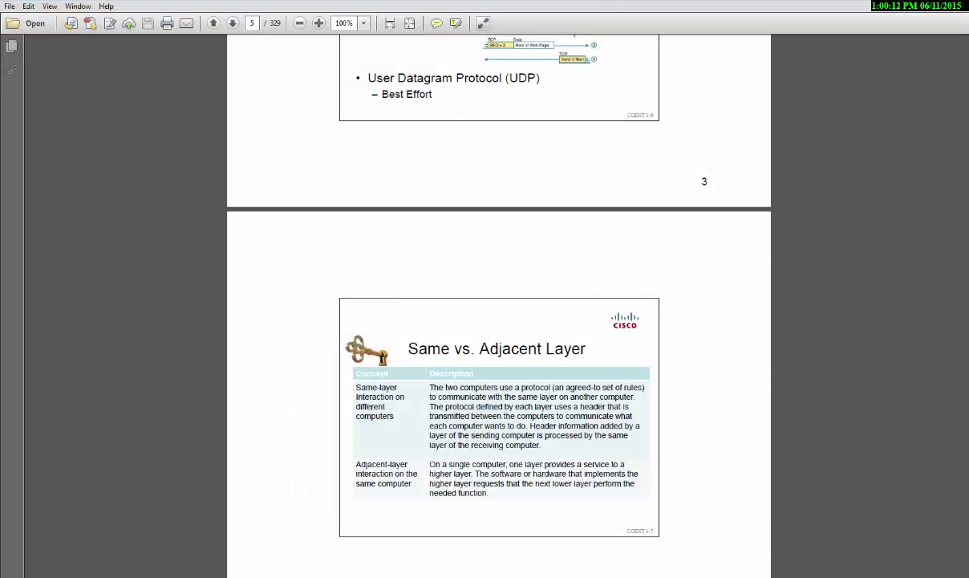
{"action": "key", "text": "alt+Tab"}
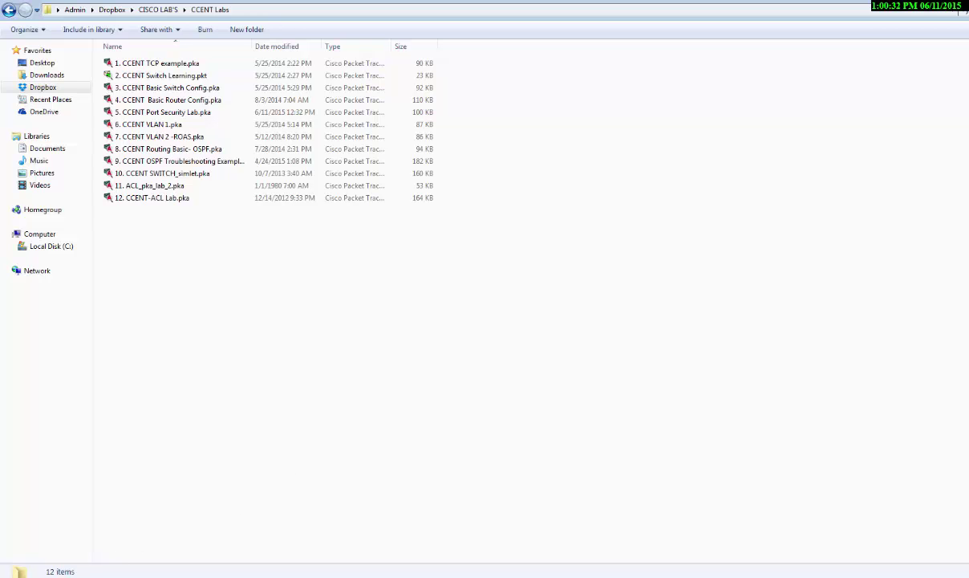
{"action": "key", "text": "alt+Tab"}
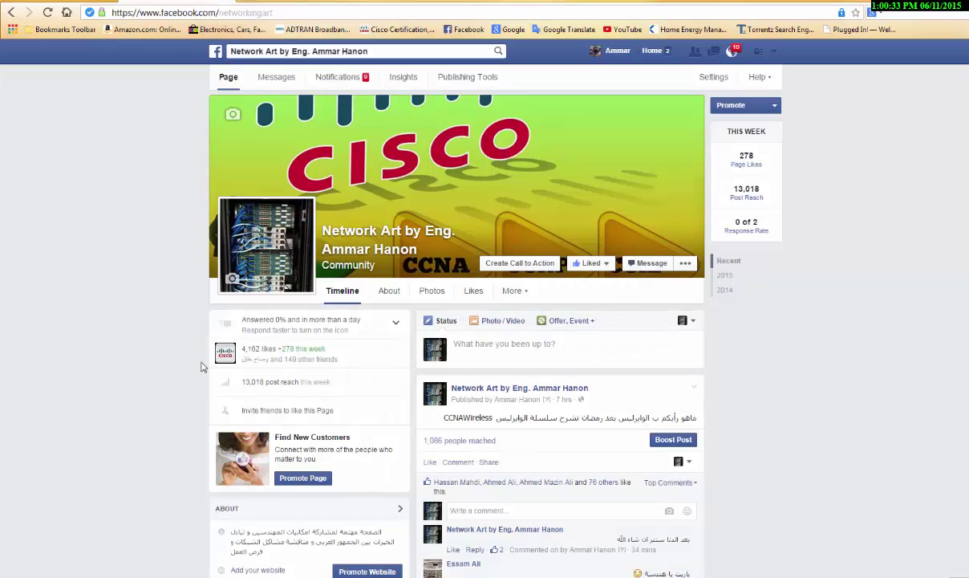
{"action": "left_click", "coordinate": [79, 3]}
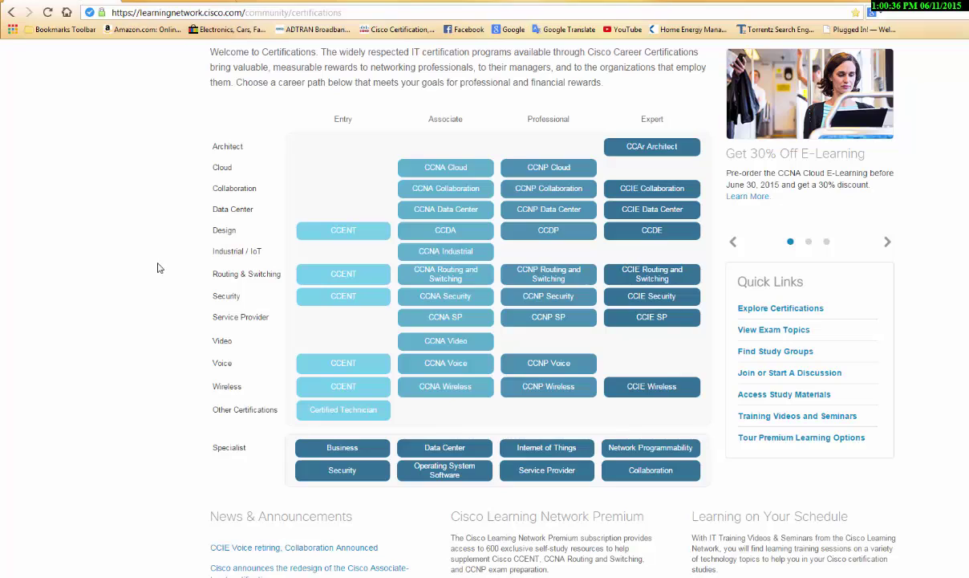